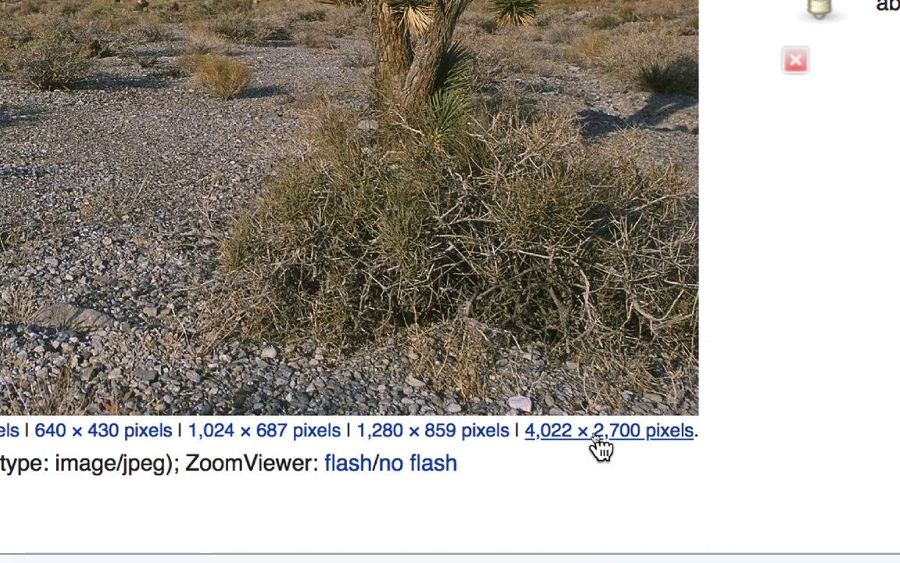
Open the 4,022 × 2,700 pixel version of the Joshua tree desert photo.
click(594, 435)
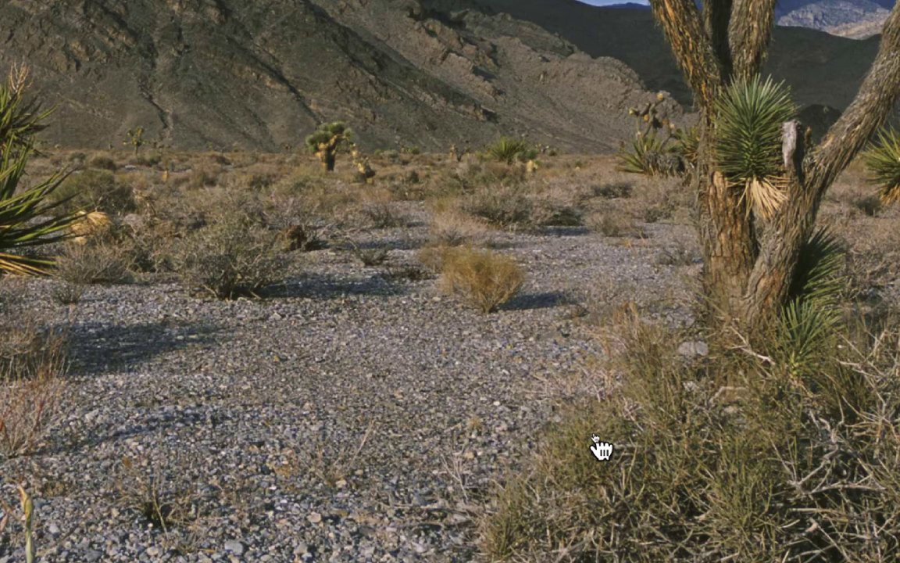
click(601, 448)
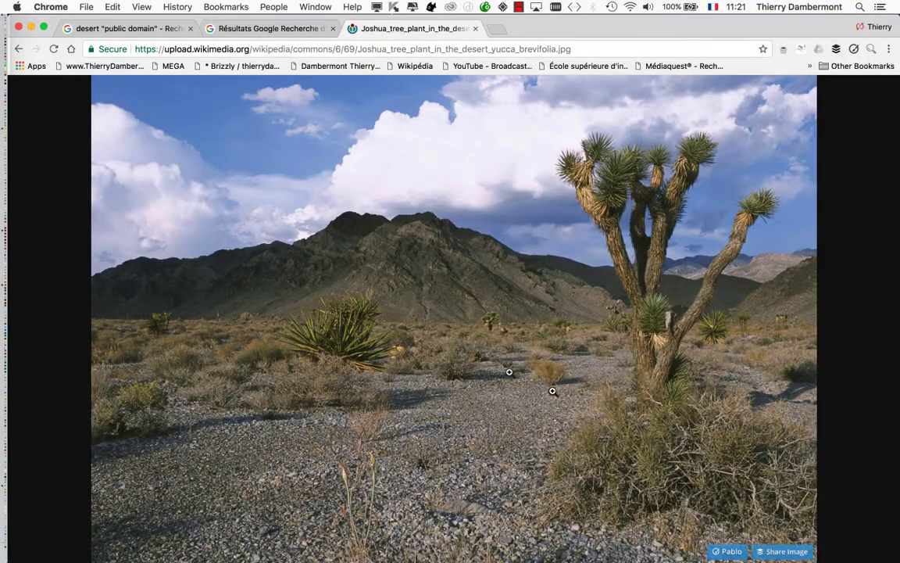
click(486, 362)
Save the photo as Joshua_tree.jpg in the "premier jour AI" folder.
right_click(358, 275)
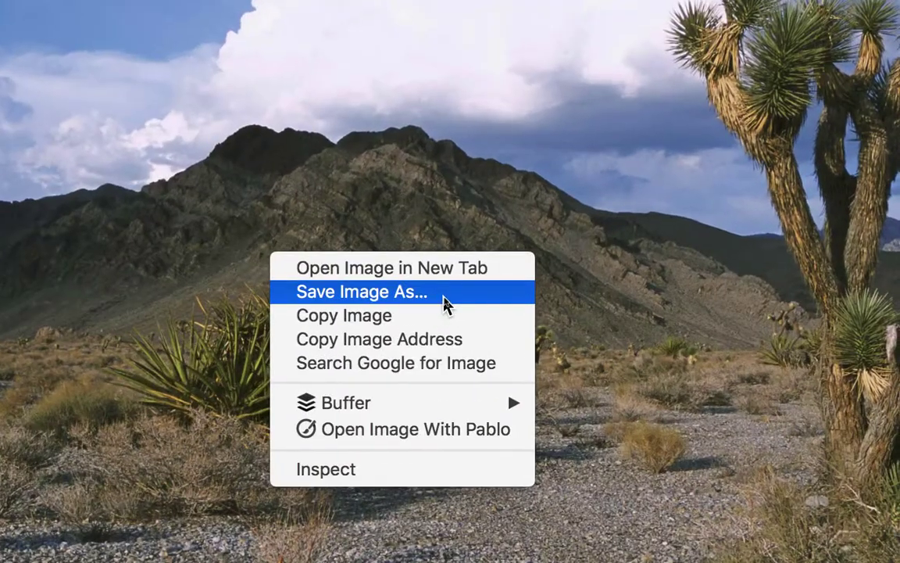
click(444, 297)
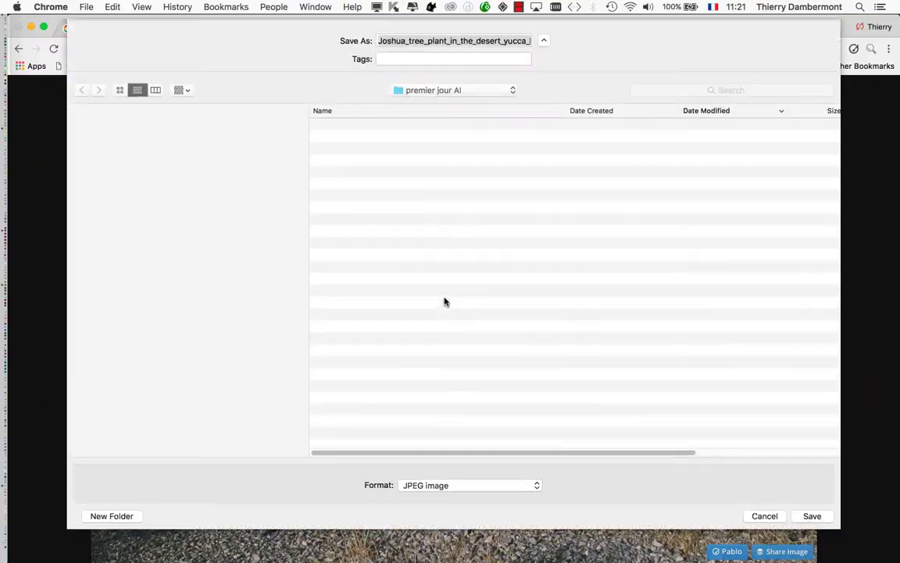
click(474, 43)
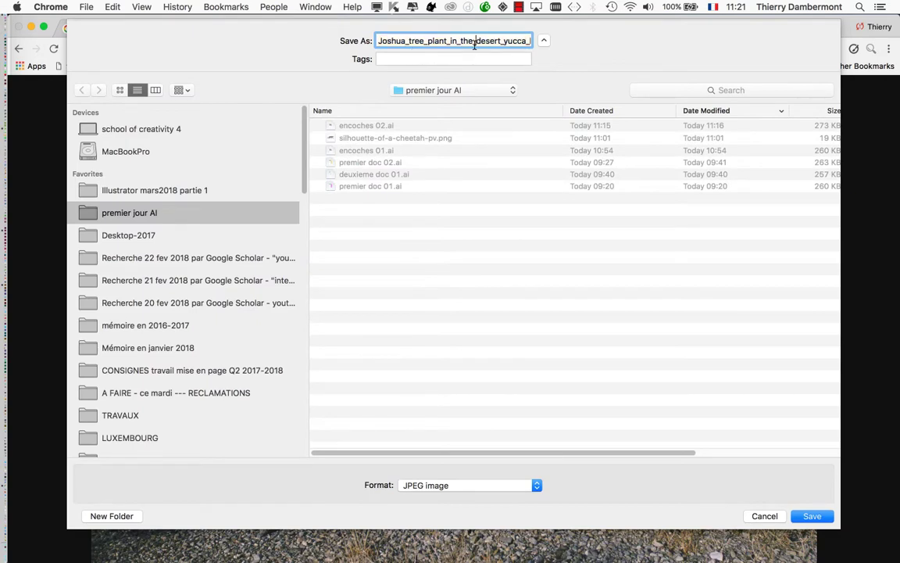
drag(527, 41, 427, 41)
key(BackSpace)
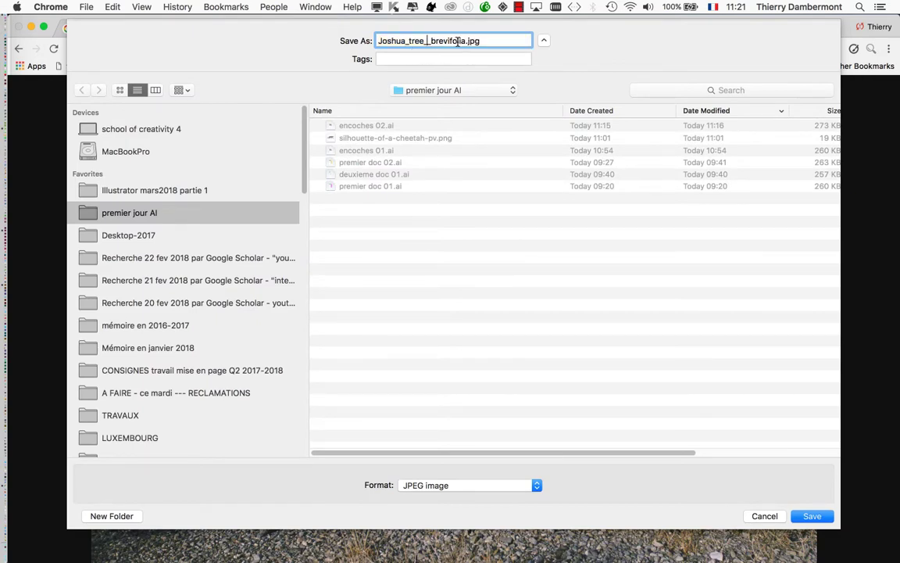
drag(464, 42, 423, 40)
key(BackSpace)
click(821, 517)
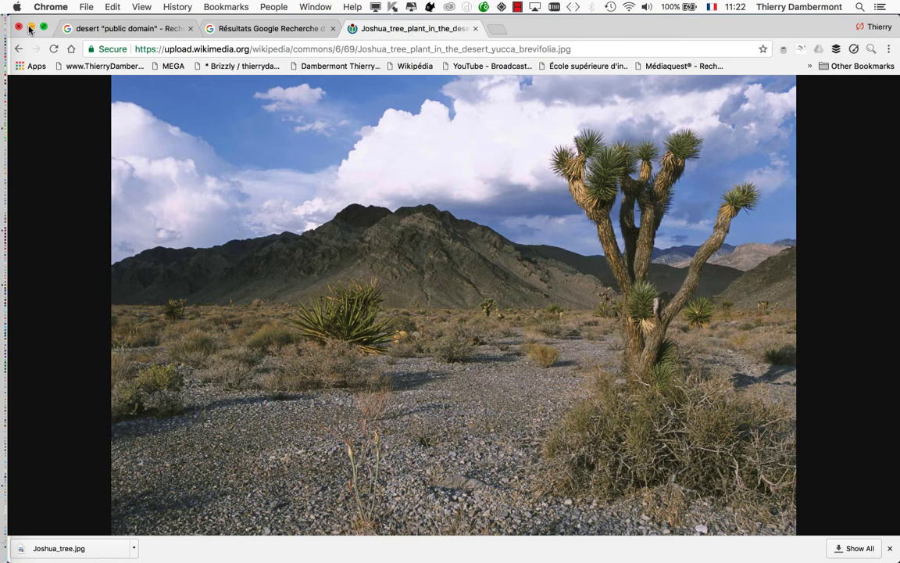
Minimize the browser window and switch to the blank document in InDesign.
key(super+m)
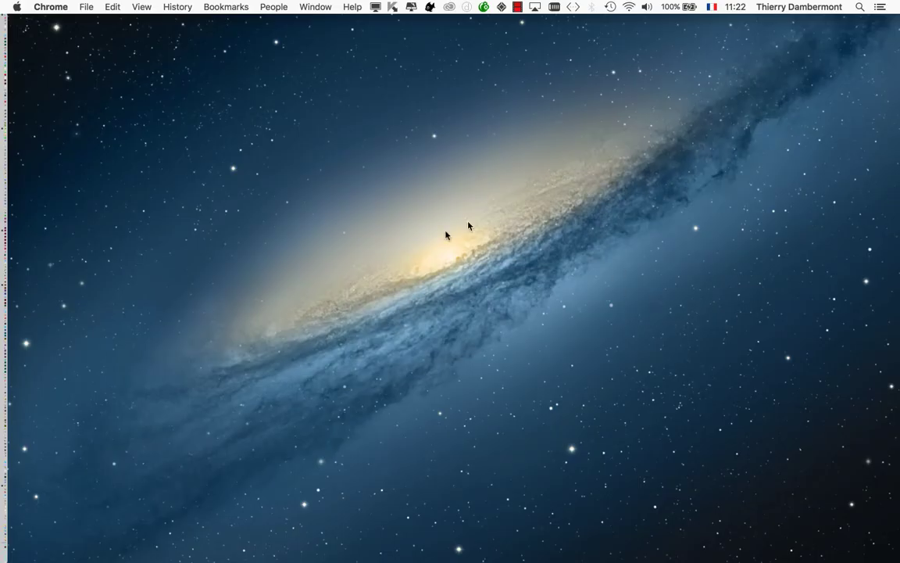
key(super+Tab)
click(448, 289)
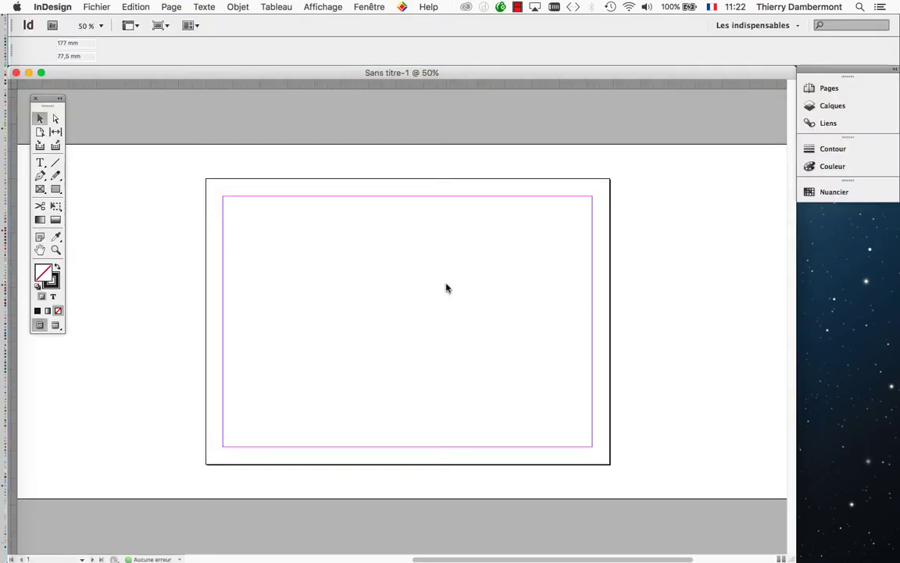
Import Joshua_tree.jpg from the "premier jour AI" folder and place it inside the page margins at about 204 × 137 mm.
click(98, 8)
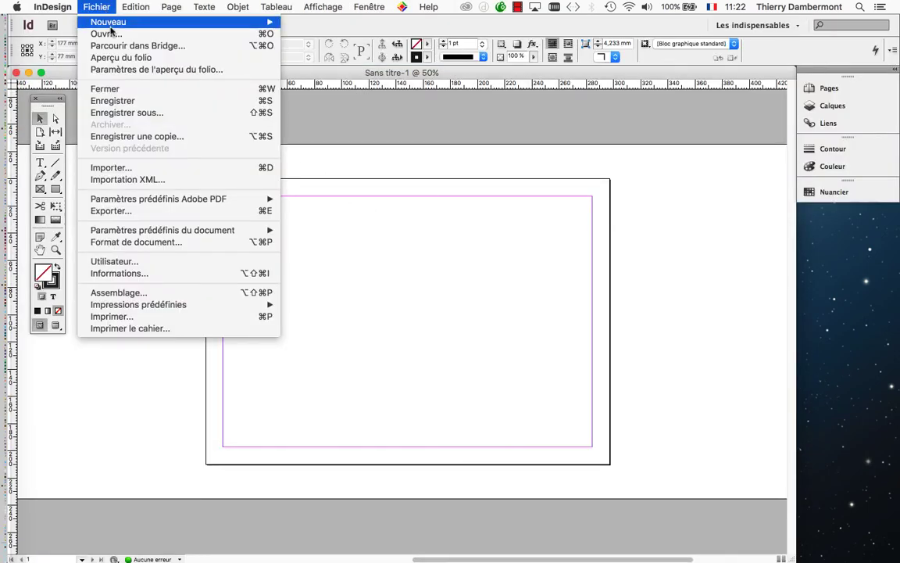
click(131, 169)
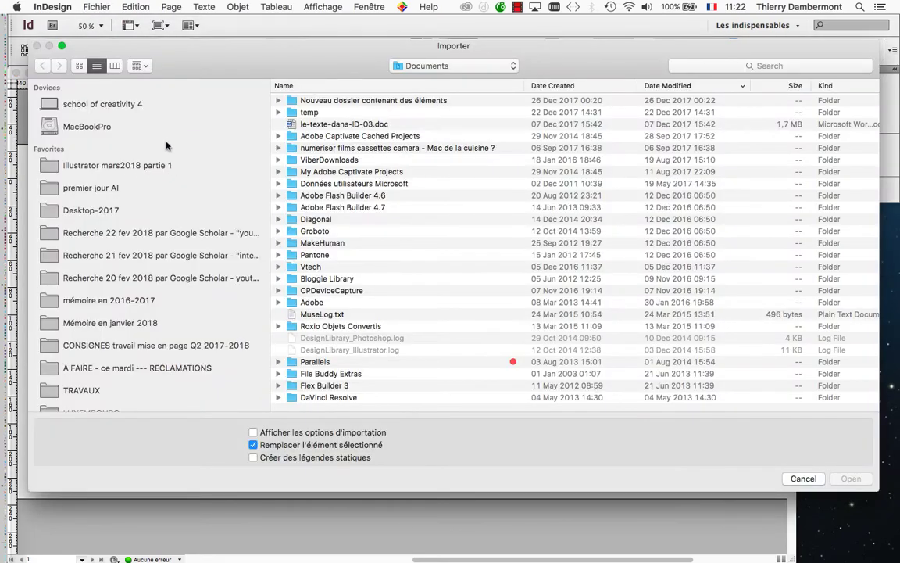
click(151, 194)
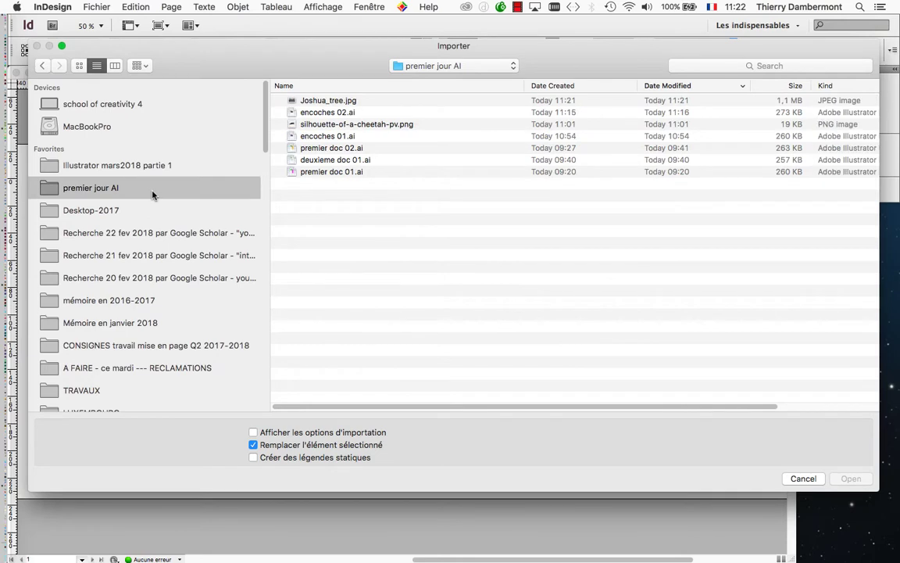
click(322, 101)
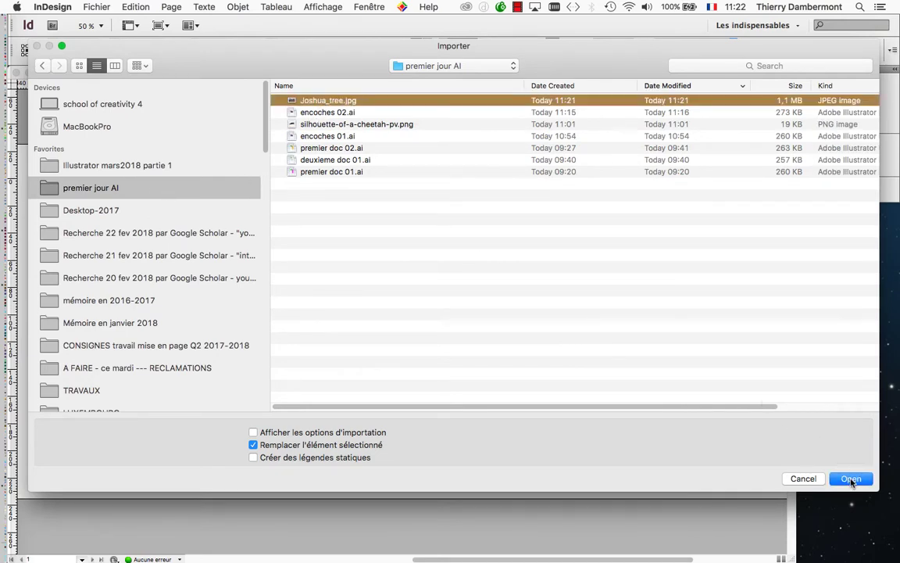
click(851, 479)
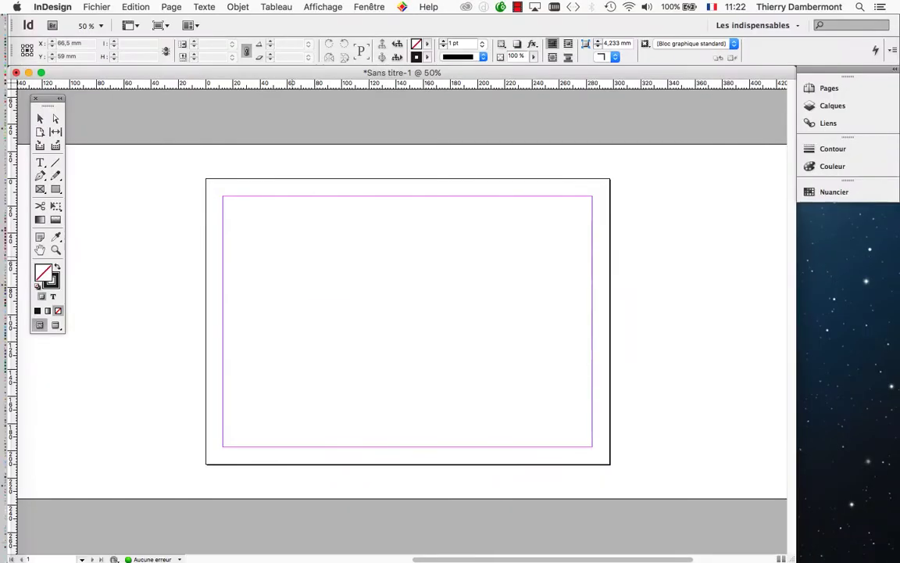
drag(253, 224, 529, 384)
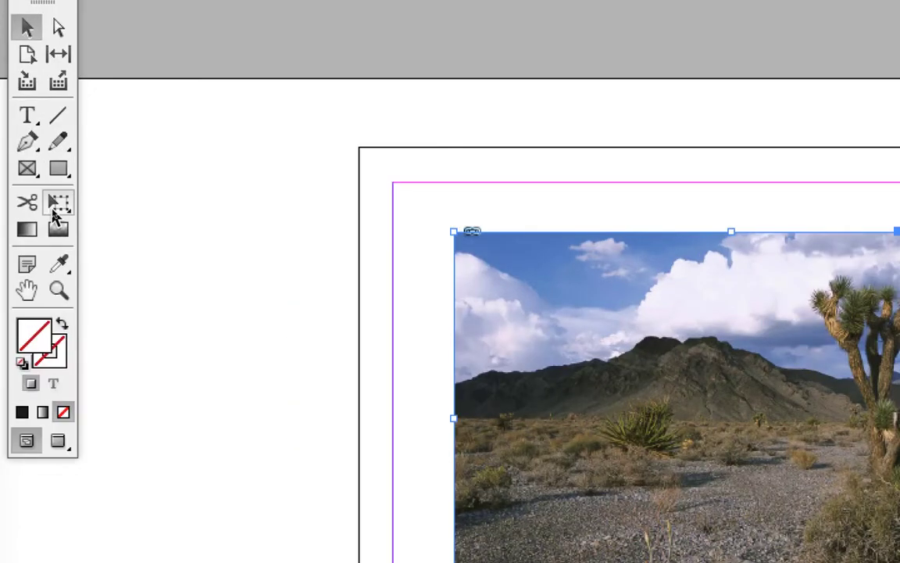
Enlarge the placed photo with the Free Transform tool to about 329 × 221 mm so it extends past the page edges.
click(56, 205)
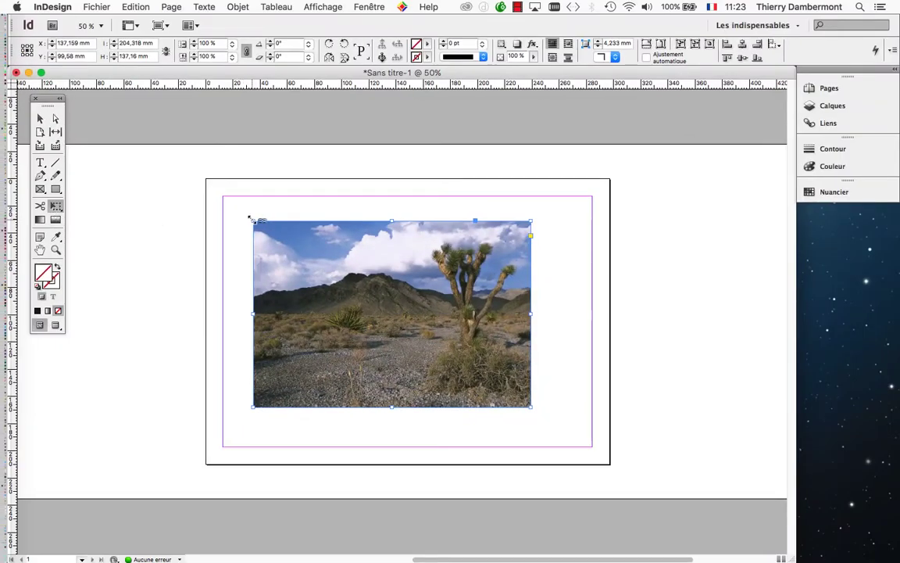
drag(250, 219, 182, 173)
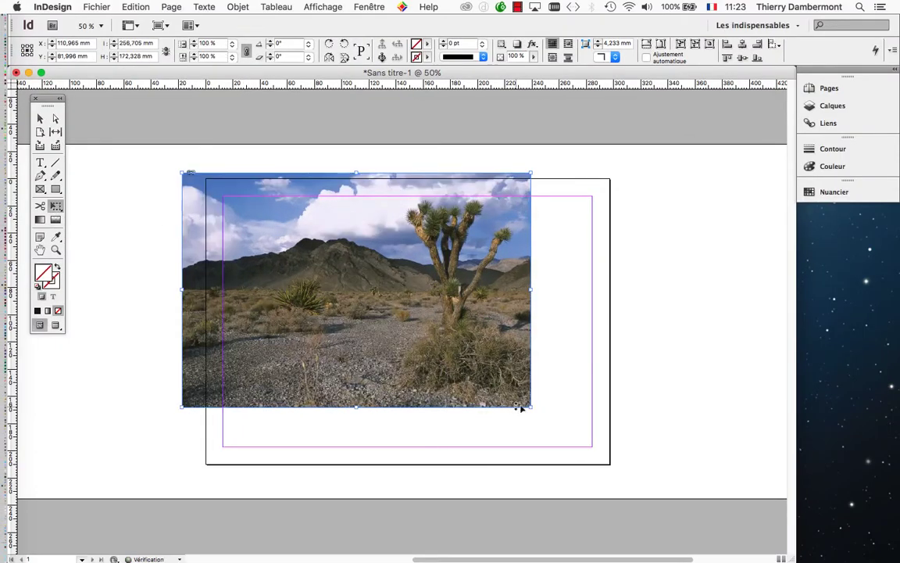
drag(531, 407, 630, 472)
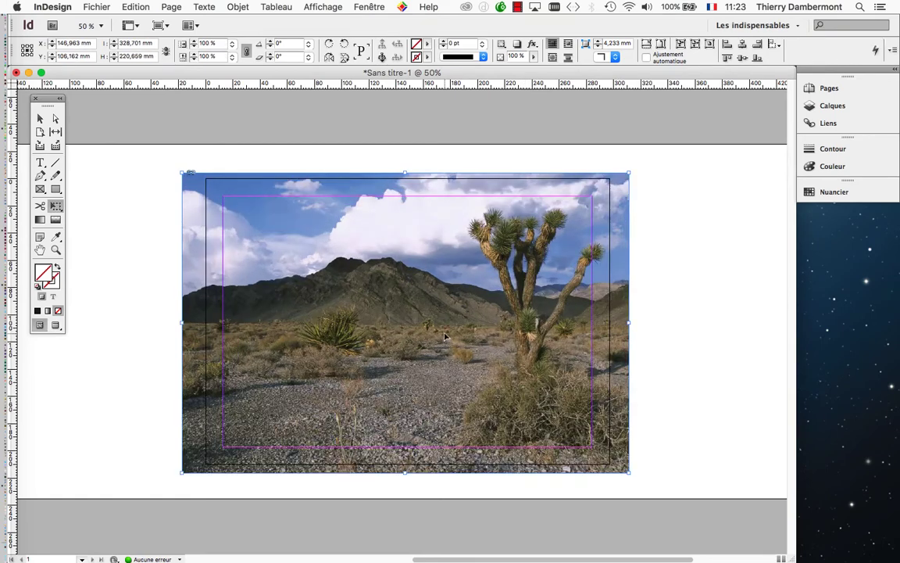
Reposition the photo over the page at about X 139 mm, Y 105 mm, moving the tool palette out of the way.
drag(444, 335, 451, 333)
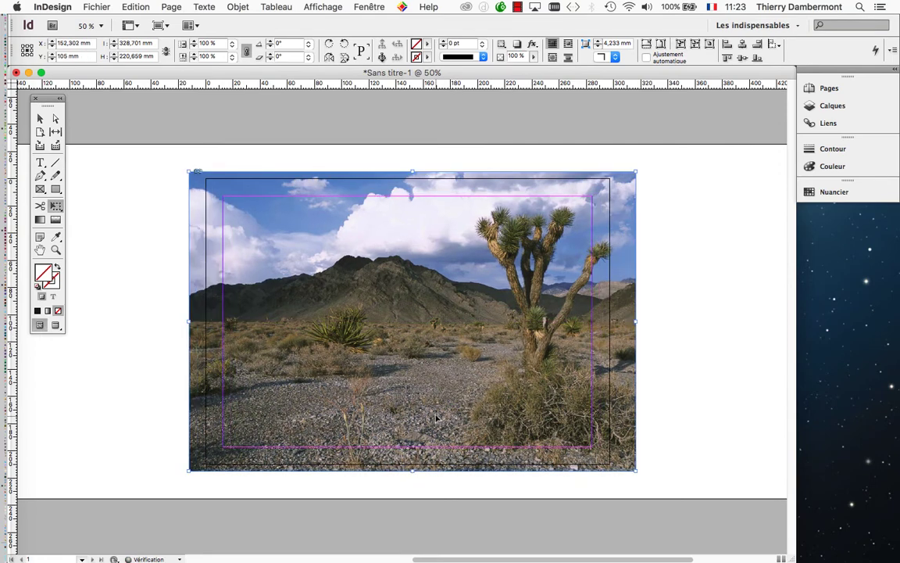
drag(49, 99, 71, 108)
drag(389, 237, 373, 237)
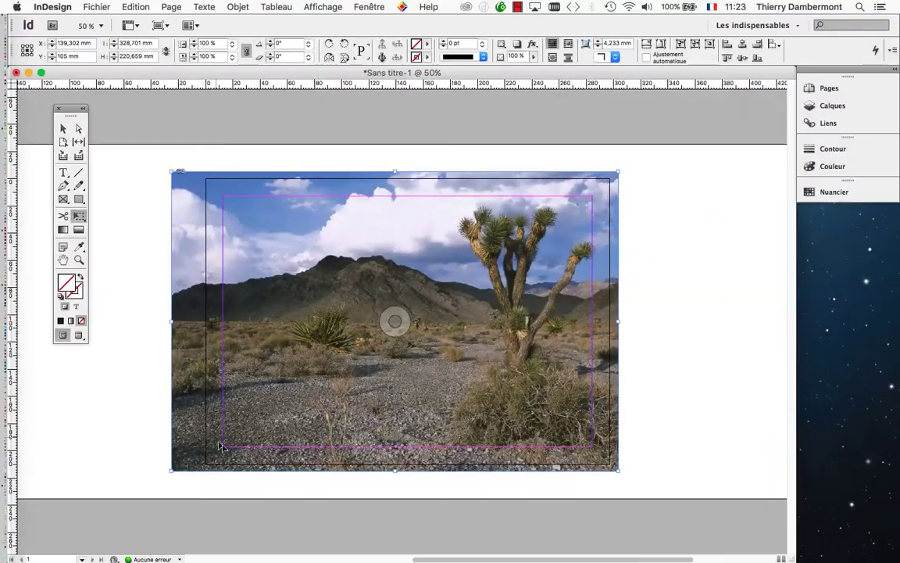
Move the tool palette closer to the photo, check the trimmed page in Preview mode, and return to Normal mode.
drag(72, 108, 129, 114)
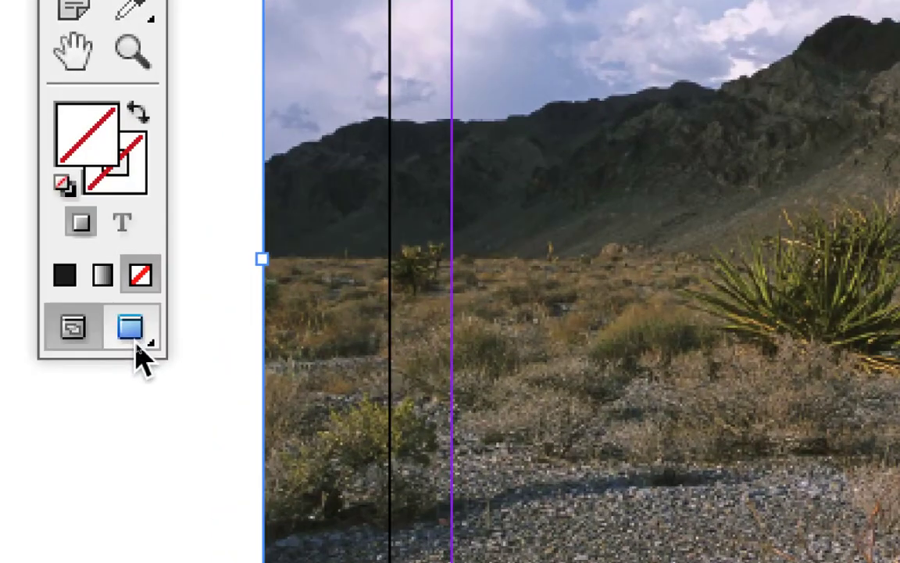
click(138, 349)
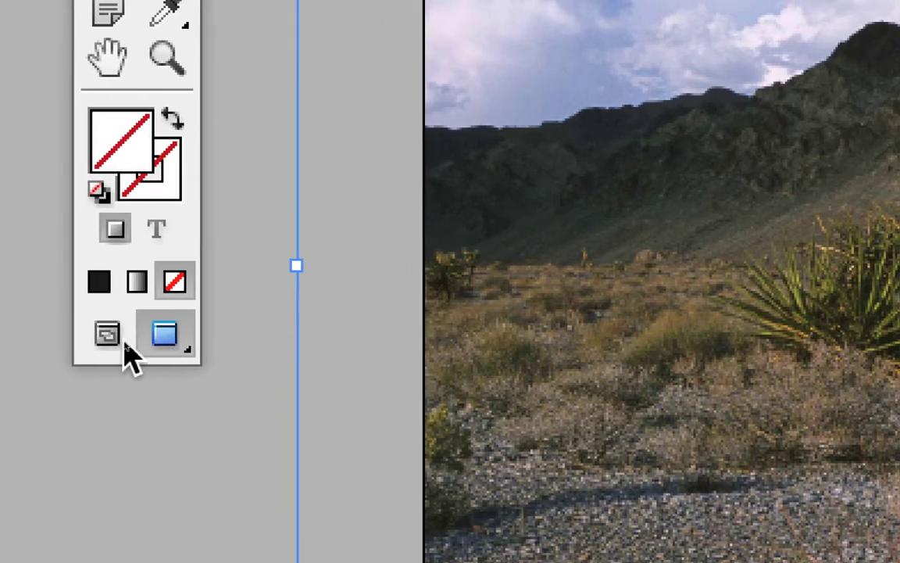
click(73, 327)
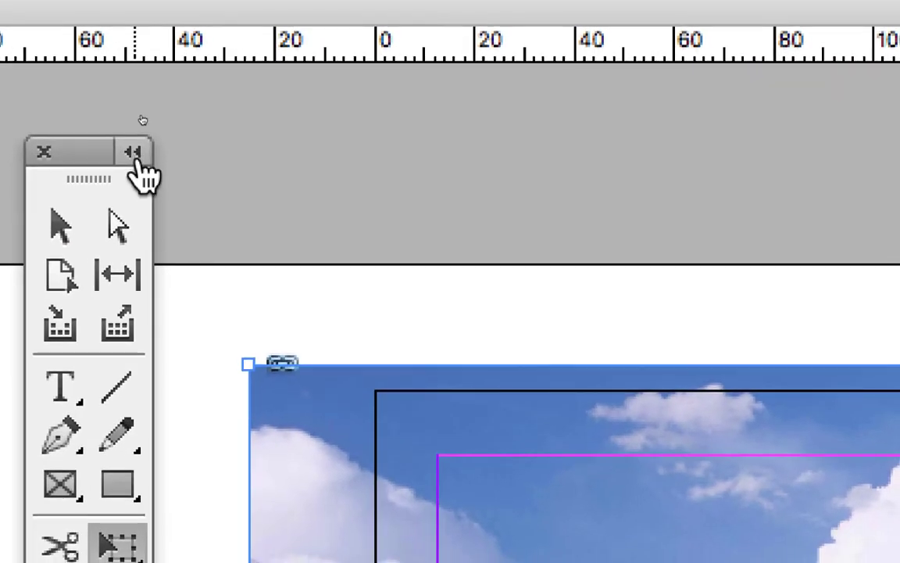
Cycle the tool palette through its single-column and horizontal layouts and back to two columns.
click(140, 162)
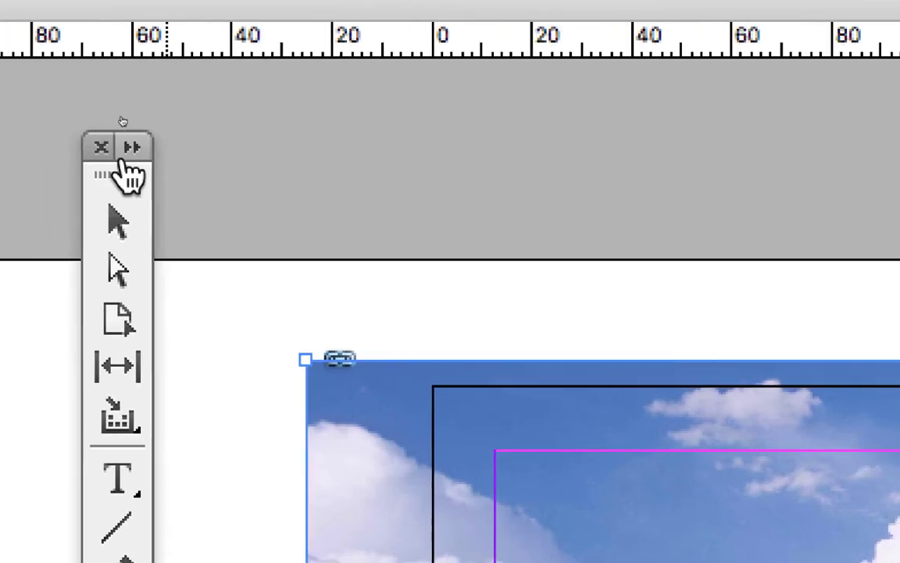
click(76, 151)
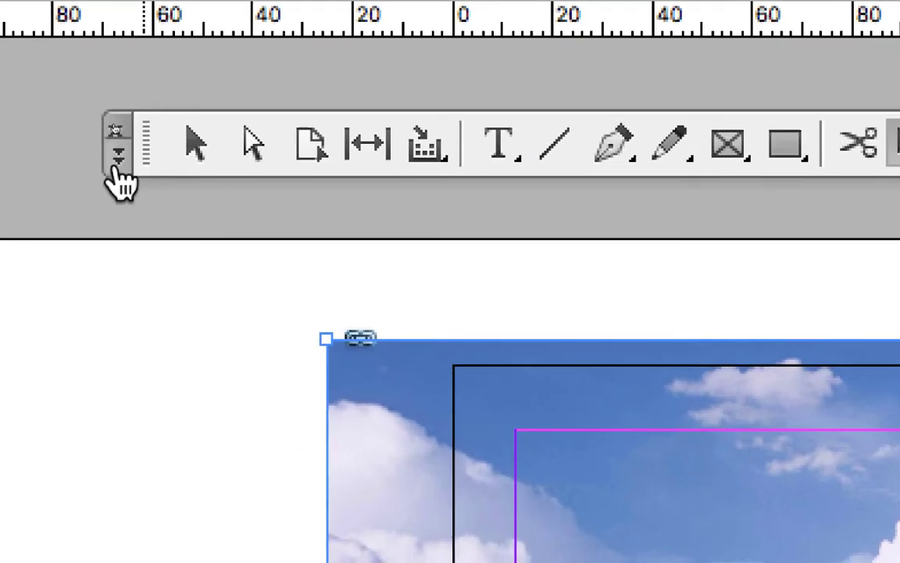
click(83, 184)
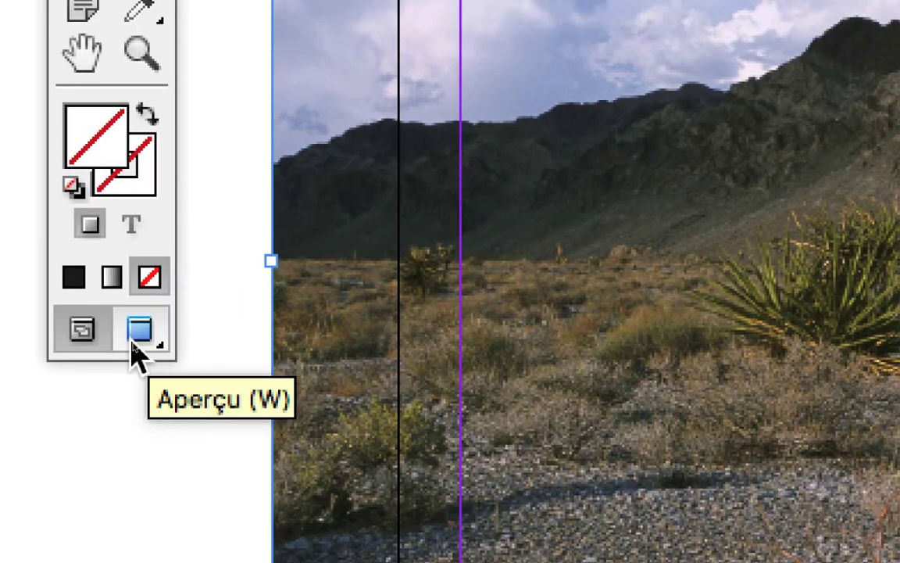
Compare the page in Preview and Normal modes, leaving the document in Preview mode.
click(92, 295)
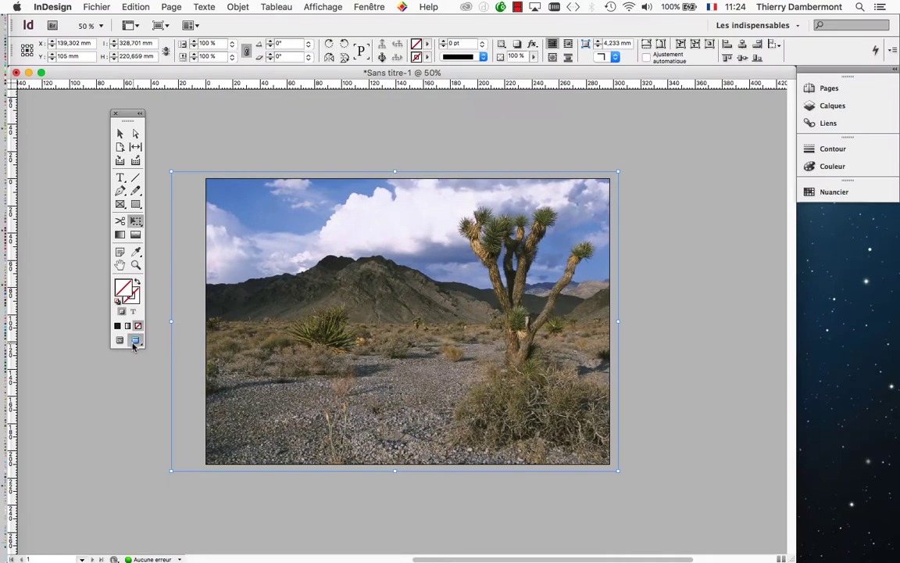
click(119, 341)
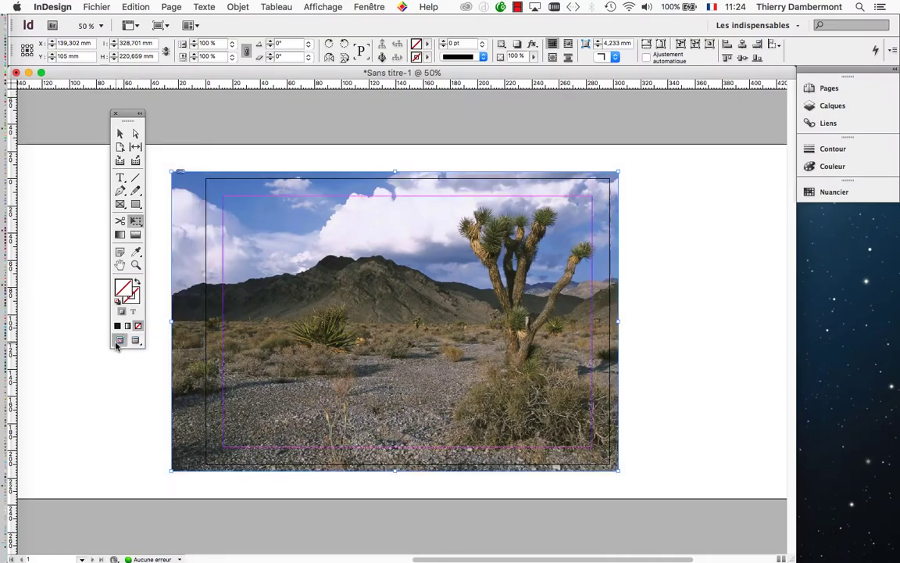
click(135, 340)
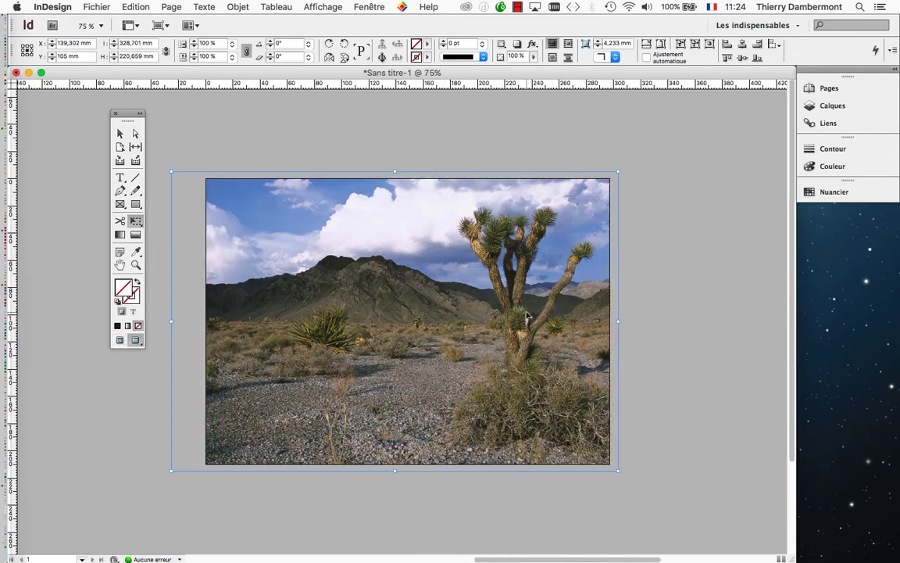
Examine the photo's detail around the Joshua tree at magnifications up to 400%, ending with the page at 75%.
scroll(525, 331, up, 5)
scroll(527, 315, up, 1)
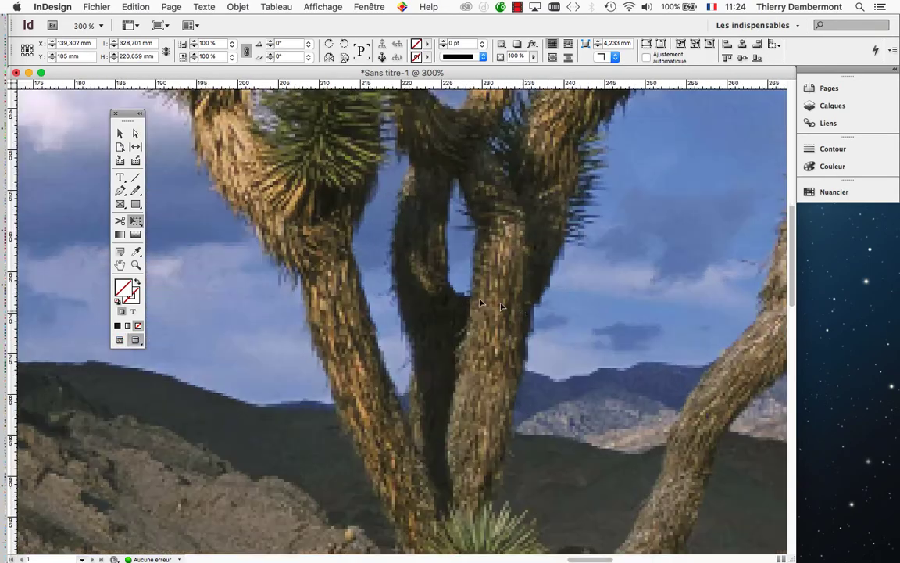
drag(414, 227, 501, 419)
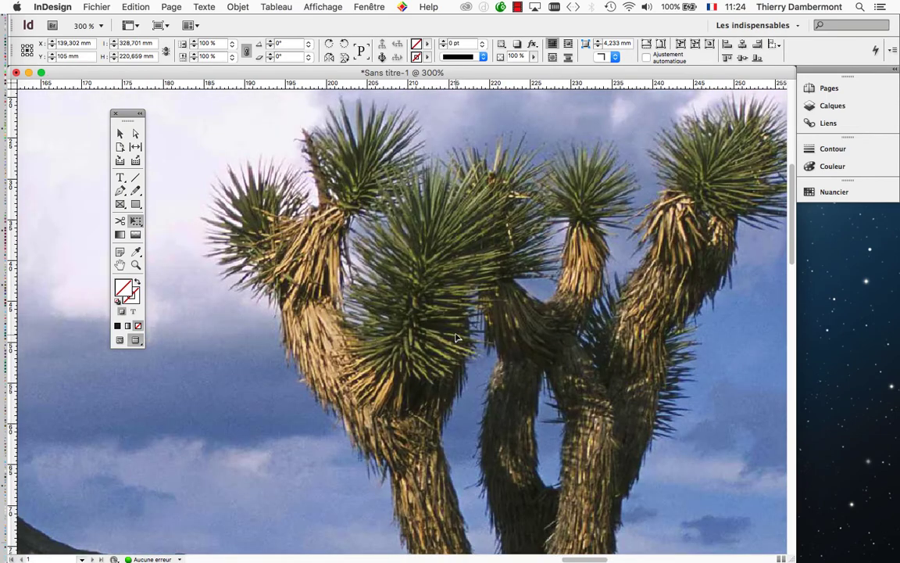
scroll(453, 333, down, 1)
scroll(452, 331, down, 2)
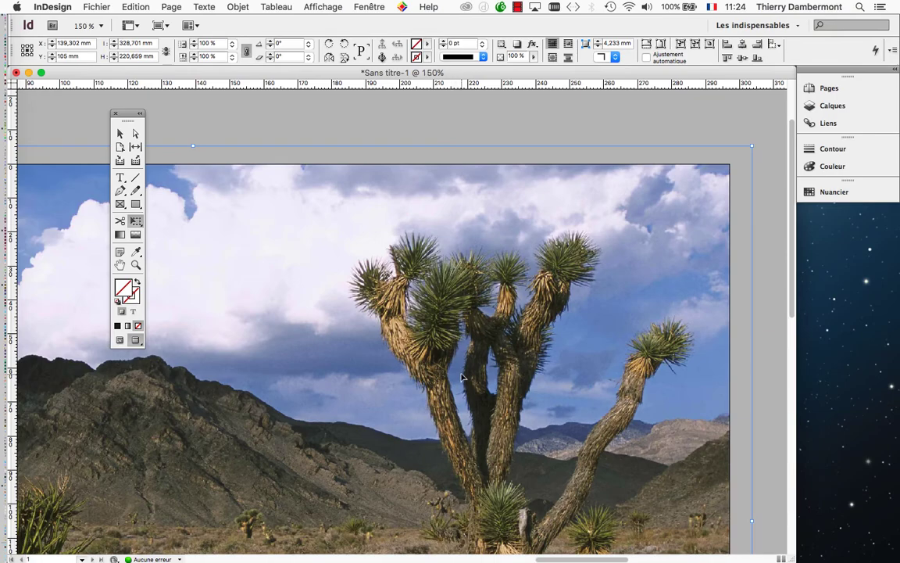
scroll(460, 367, up, 4)
scroll(461, 376, down, 3)
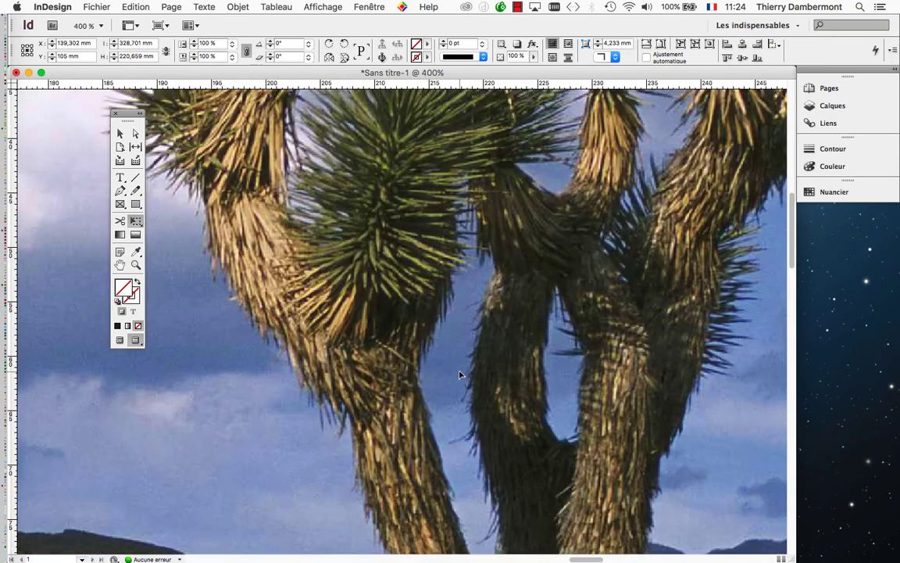
scroll(461, 376, down, 3)
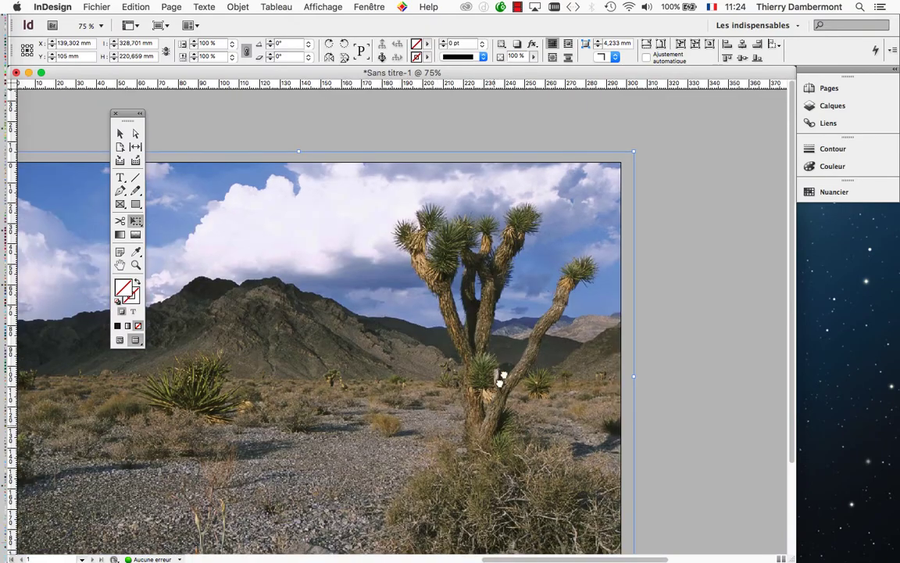
drag(501, 379, 557, 338)
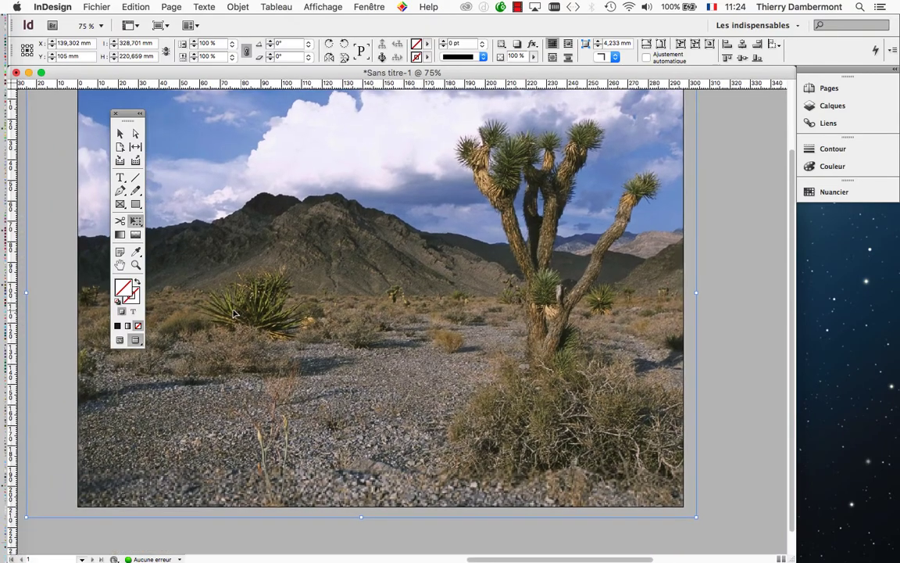
Switch the display performance to Affichage standard and compare the photo's detail around the yucca at 600%.
scroll(234, 305, up, 4)
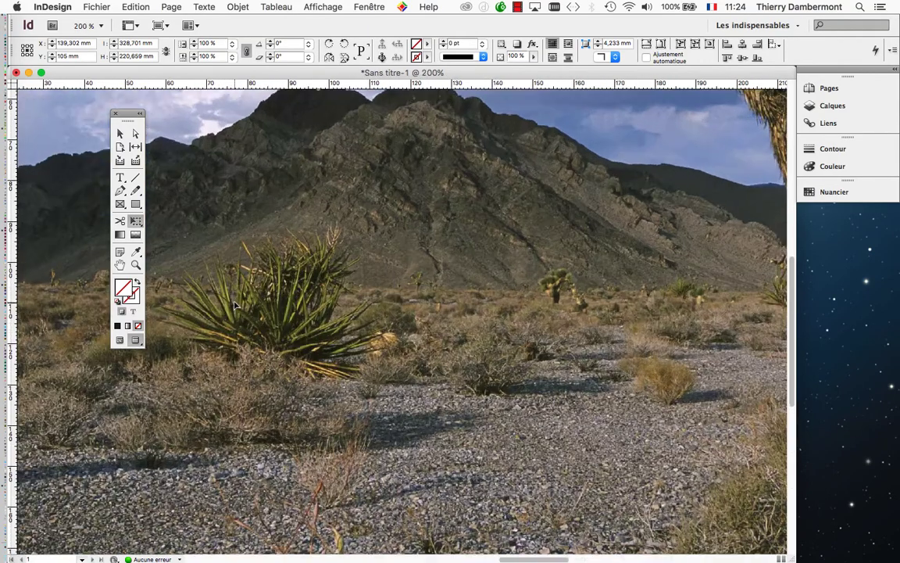
scroll(235, 305, up, 2)
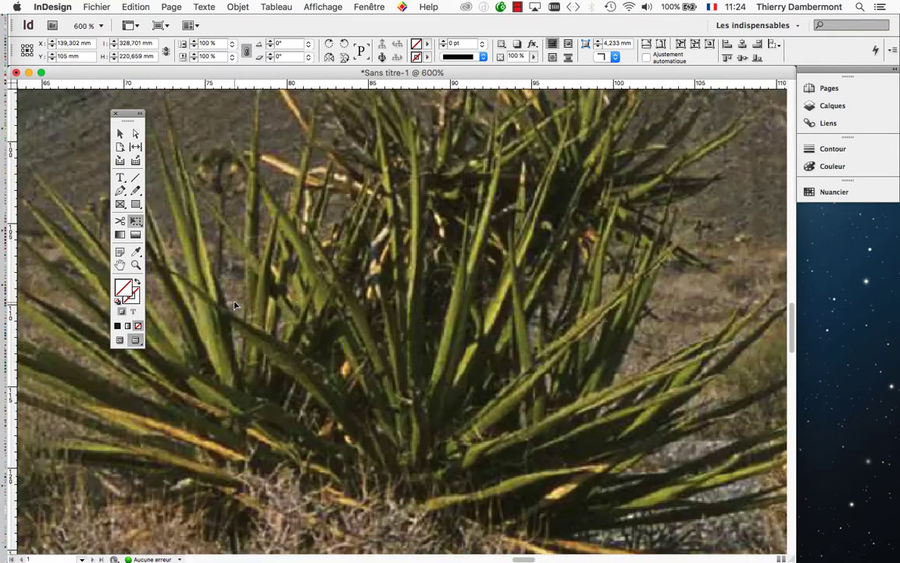
drag(306, 384, 286, 400)
scroll(281, 401, right, 6)
scroll(281, 400, up, 3)
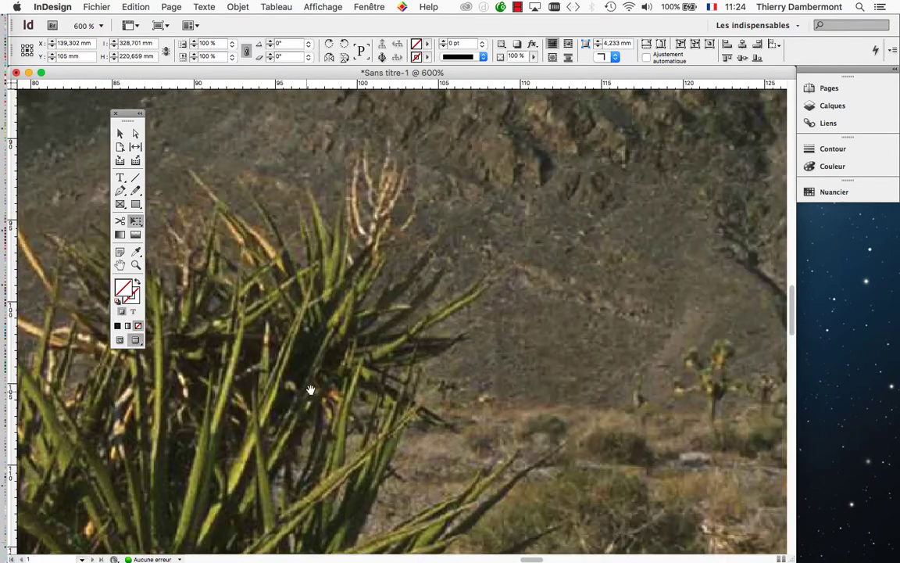
click(340, 7)
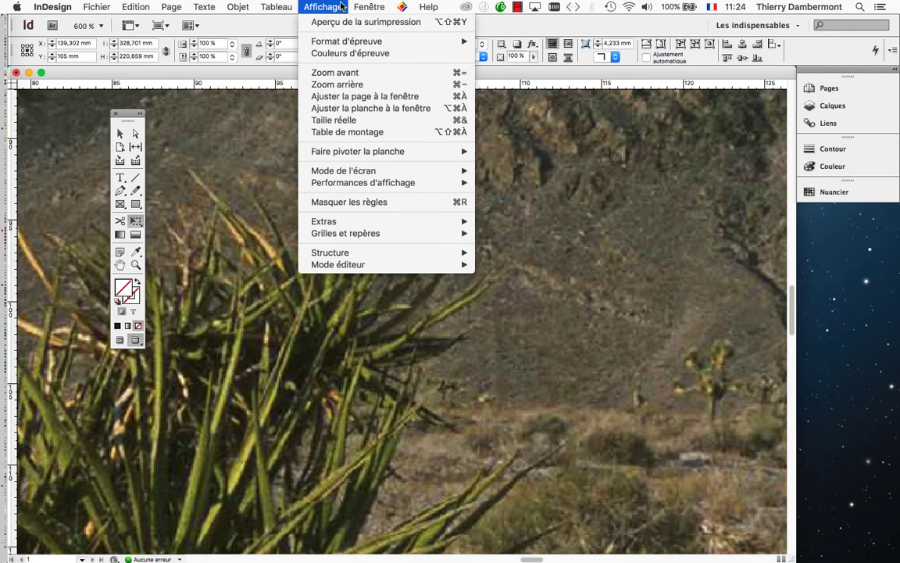
mouse_move(372, 186)
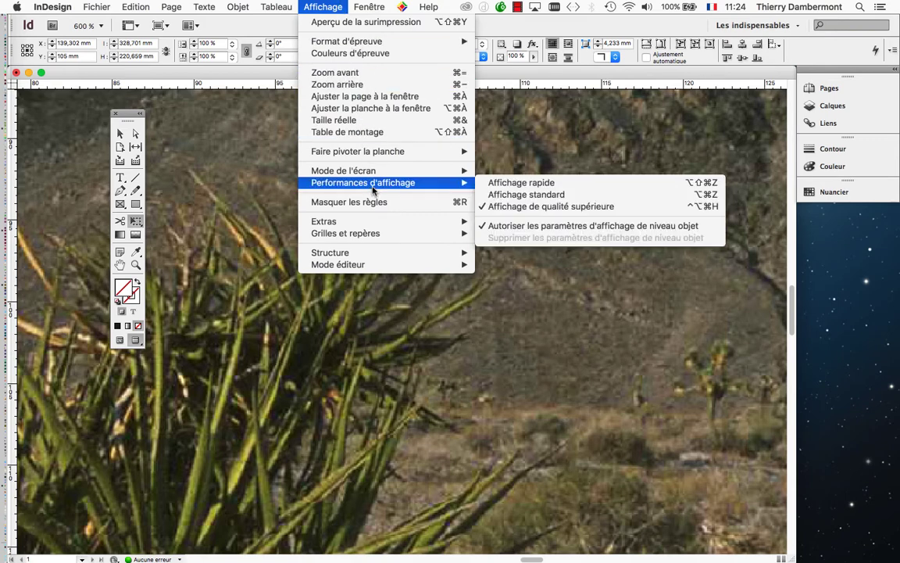
click(501, 194)
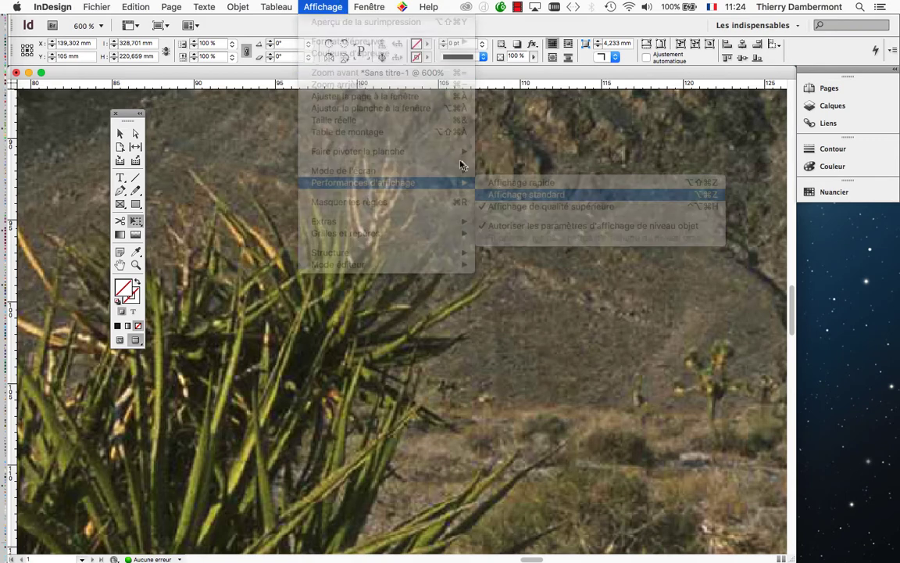
click(327, 4)
click(328, 5)
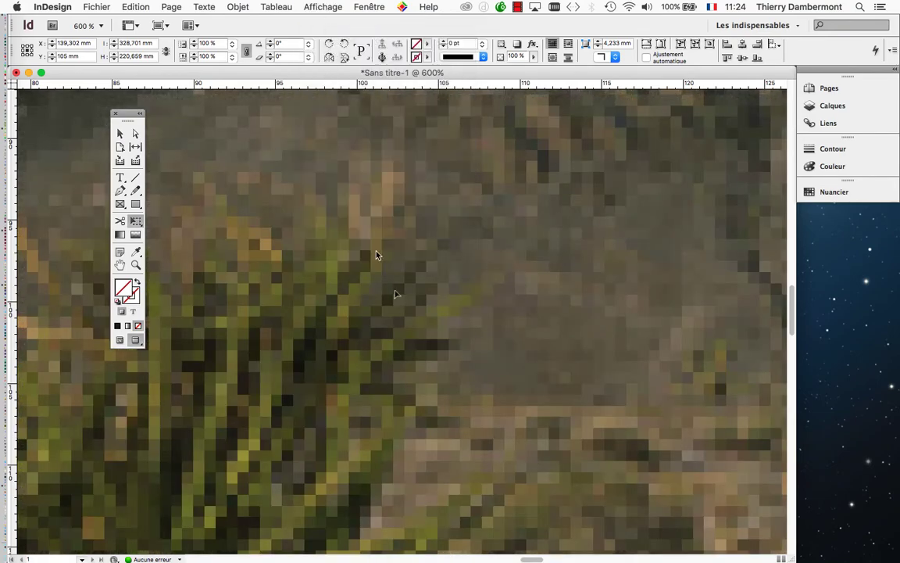
Inspect the Joshua tree in standard display, and set the display performance to Affichage de qualité supérieure.
scroll(439, 346, down, 3)
drag(688, 378, 292, 309)
drag(647, 342, 349, 521)
drag(457, 382, 541, 548)
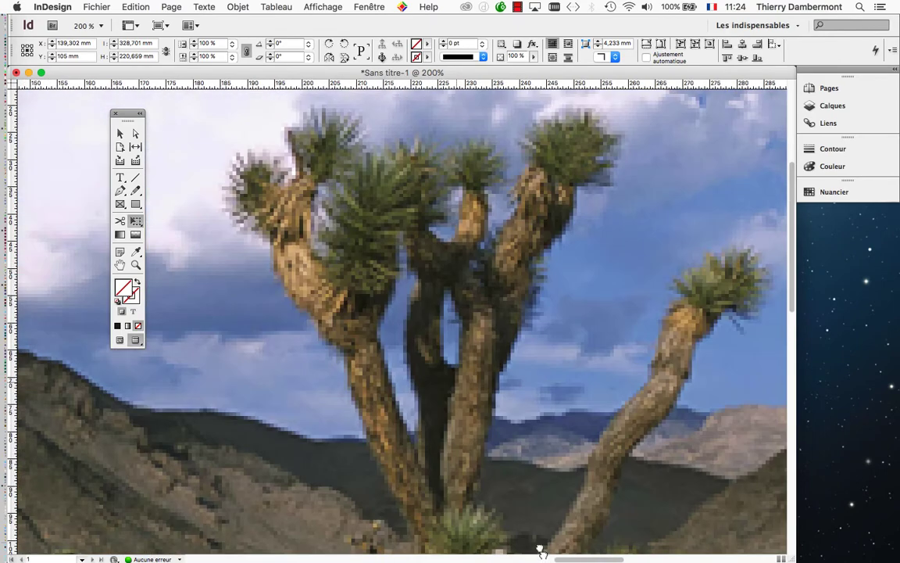
scroll(471, 341, up, 1)
click(323, 7)
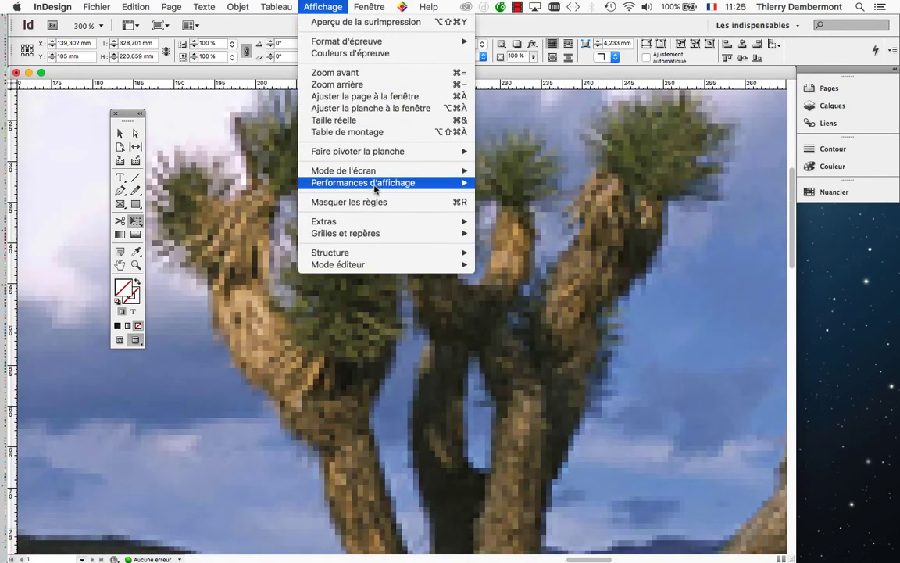
mouse_move(376, 186)
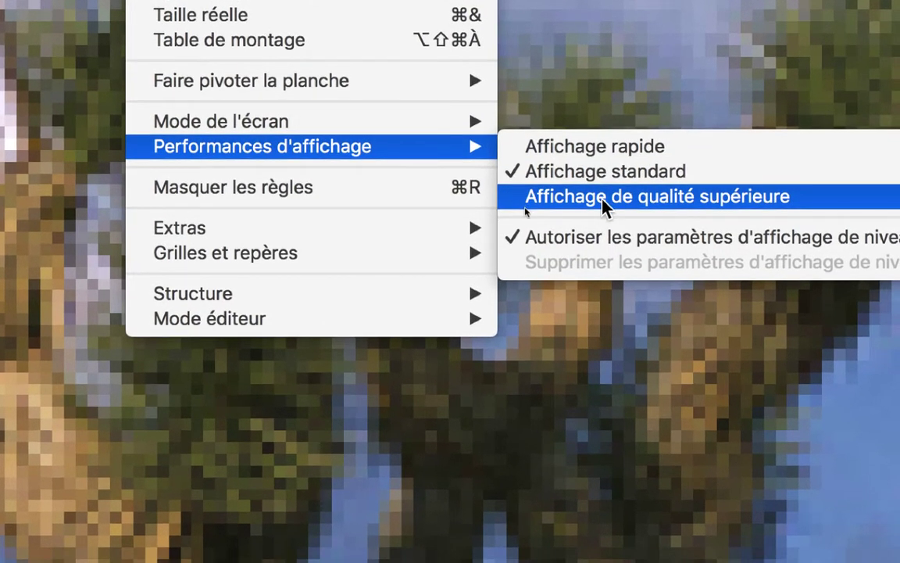
click(606, 205)
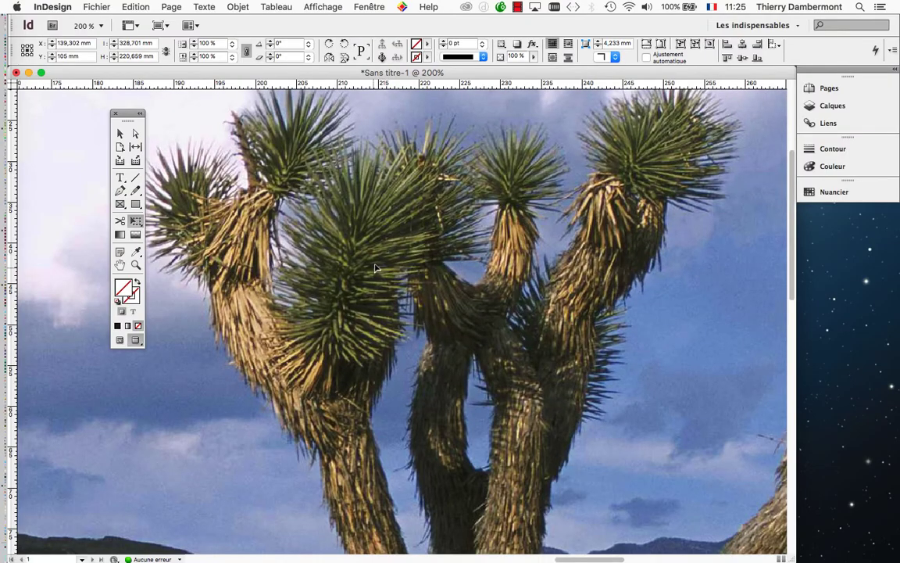
Set the display performance back to Affichage standard with the whole page in view.
scroll(376, 268, down, 2)
scroll(375, 268, down, 2)
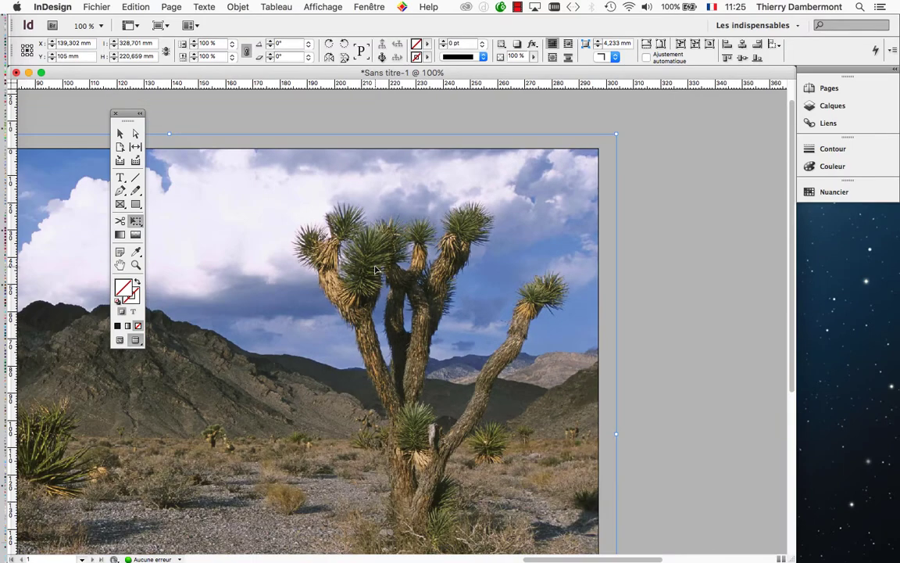
scroll(376, 269, down, 1)
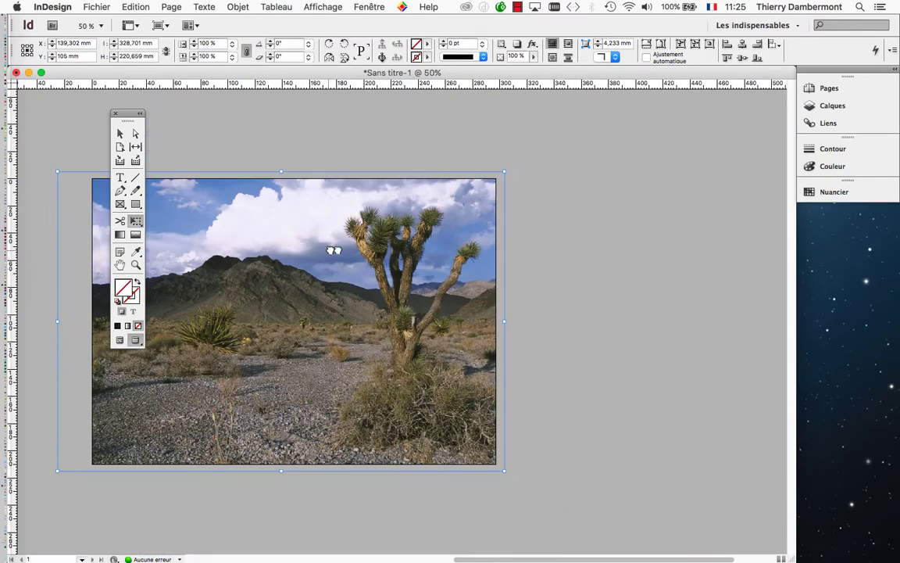
drag(326, 226, 489, 224)
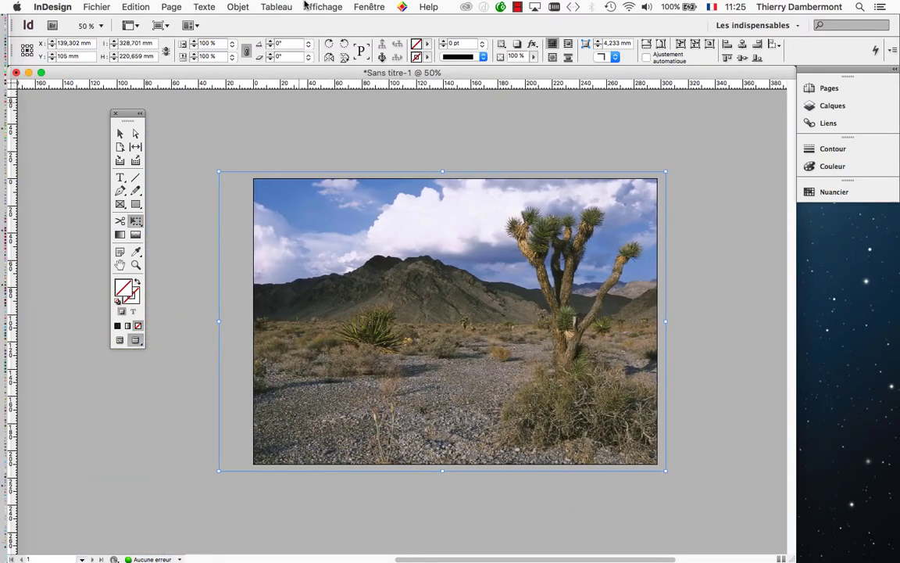
click(318, 6)
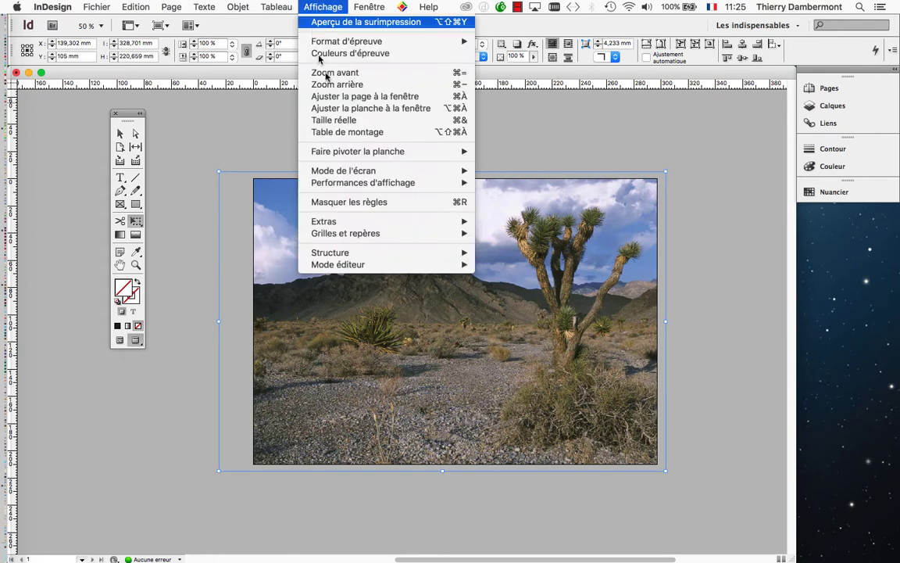
mouse_move(351, 182)
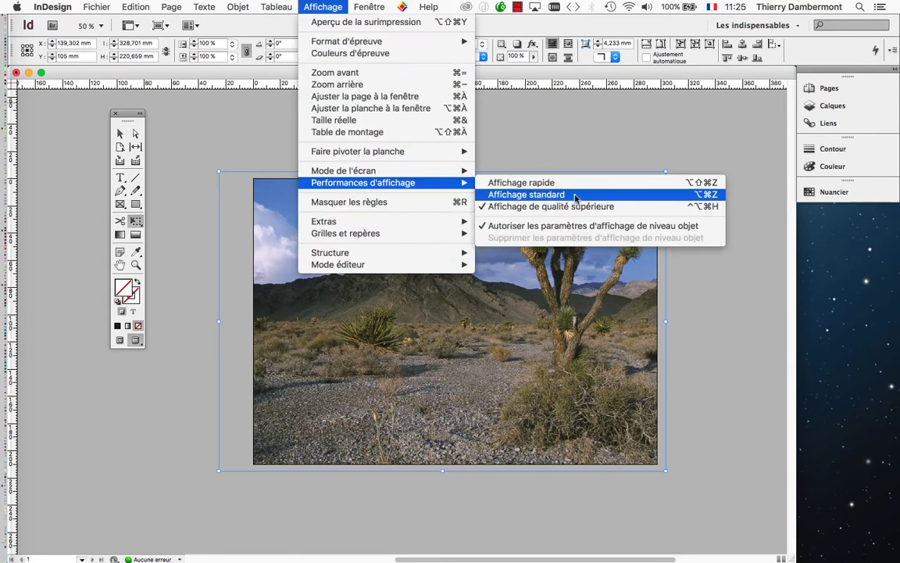
click(520, 196)
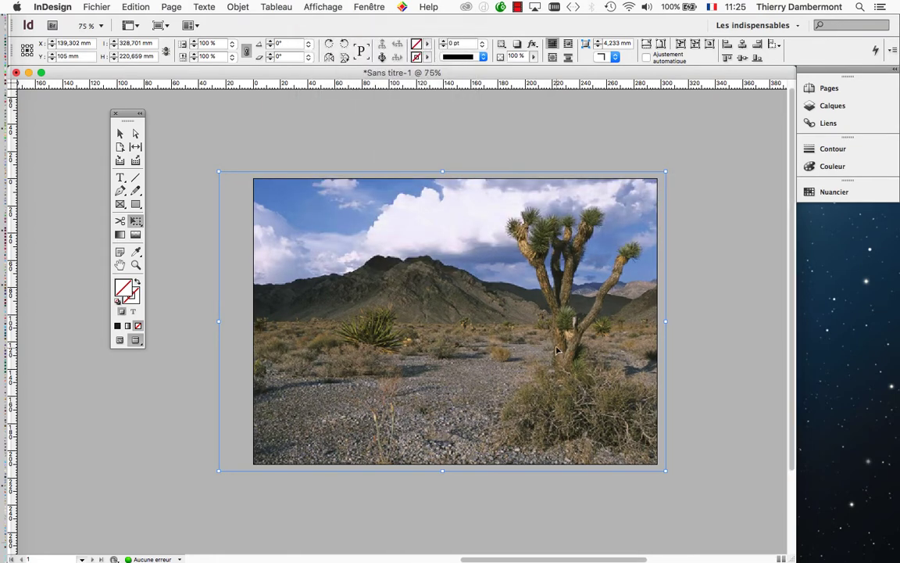
Check the pixelation of the Joshua tree at 300% and restore the display performance to Affichage de qualité supérieure.
scroll(558, 351, up, 6)
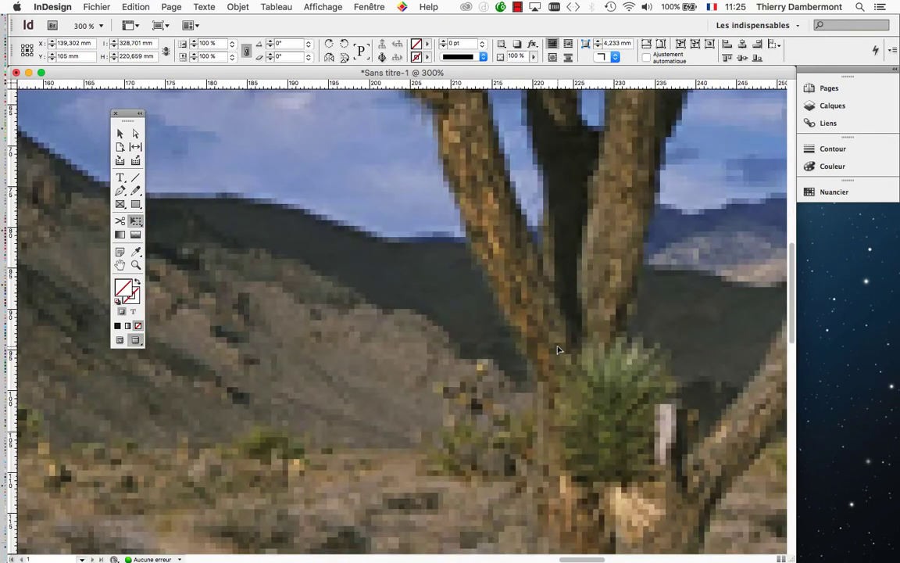
scroll(558, 349, down, 2)
scroll(558, 349, down, 1)
scroll(558, 350, down, 2)
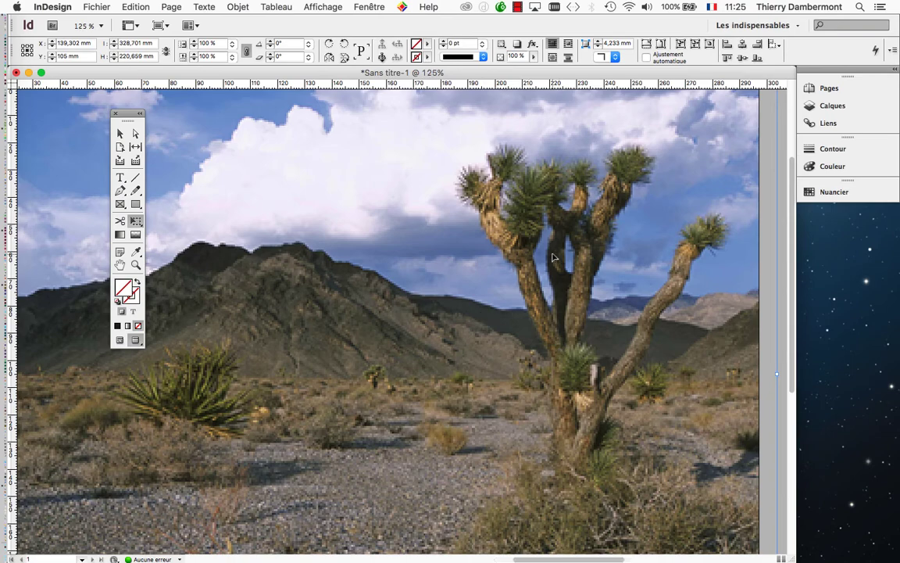
scroll(501, 234, up, 3)
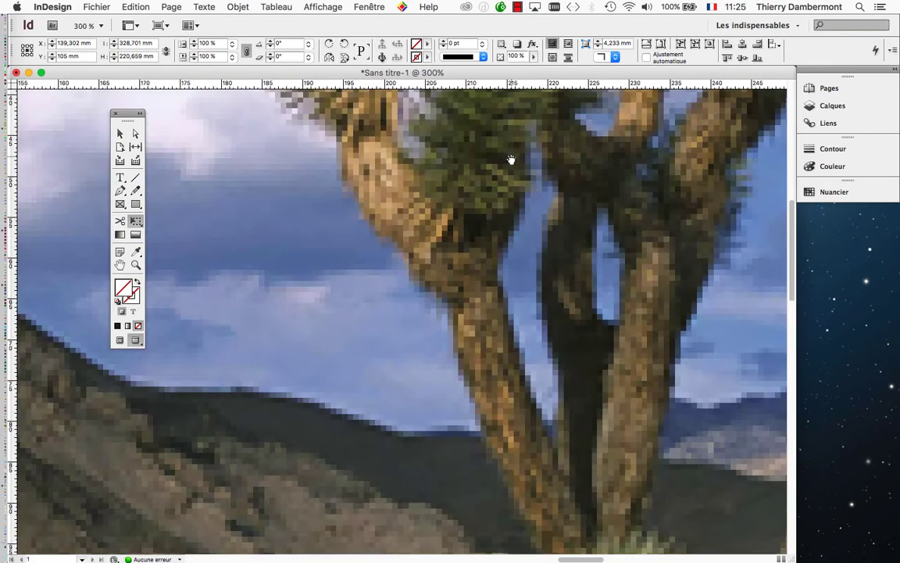
drag(510, 159, 495, 302)
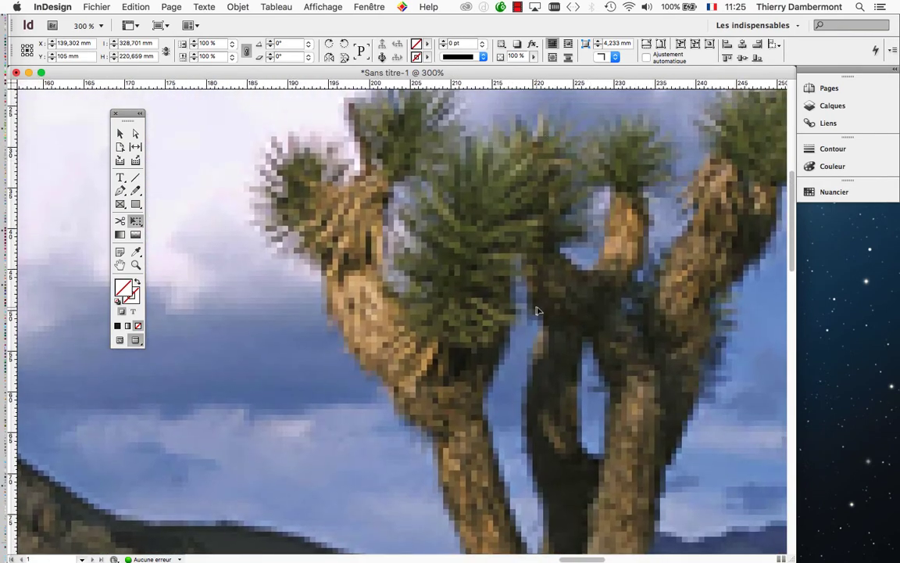
click(321, 6)
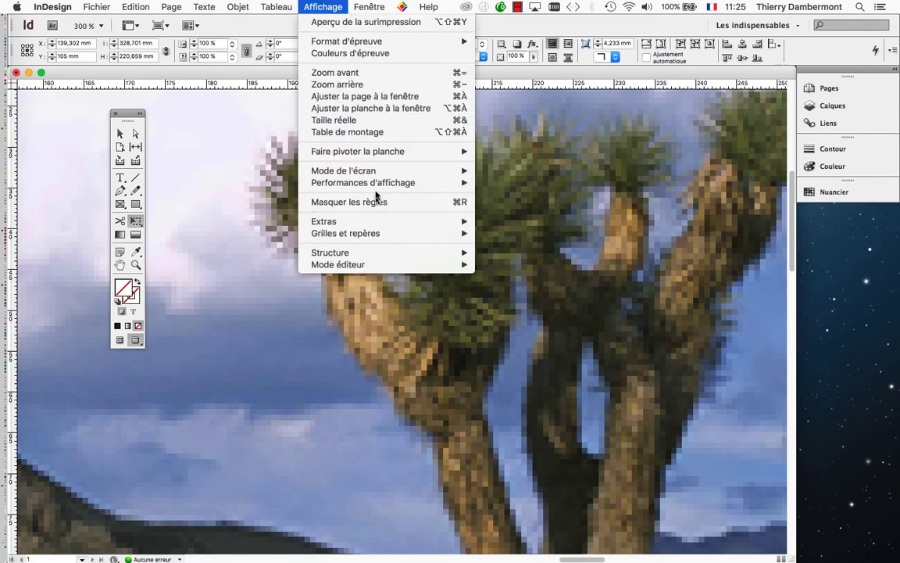
mouse_move(344, 182)
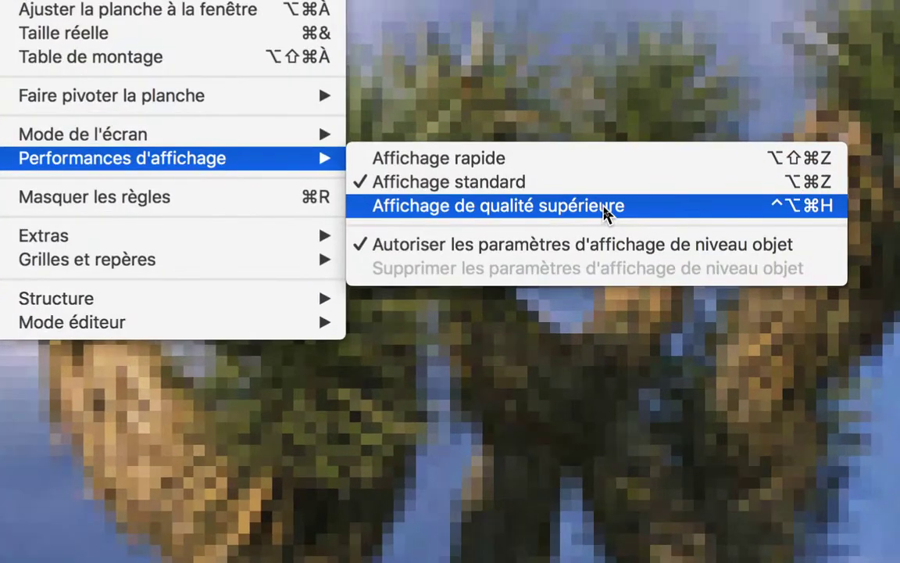
click(606, 207)
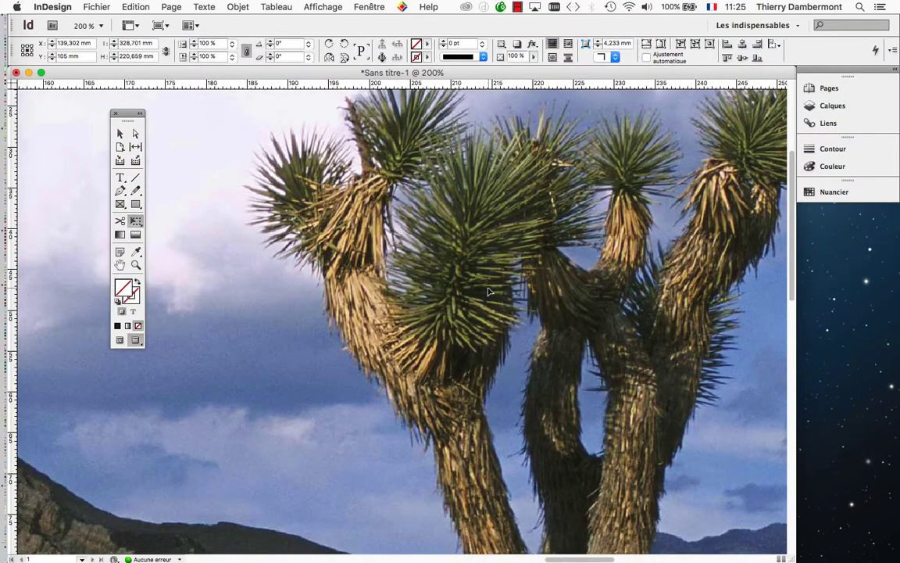
Float the Calques palette over the page and lock the layer Calque 1 that holds the photo.
scroll(383, 361, down, 3)
scroll(488, 292, down, 3)
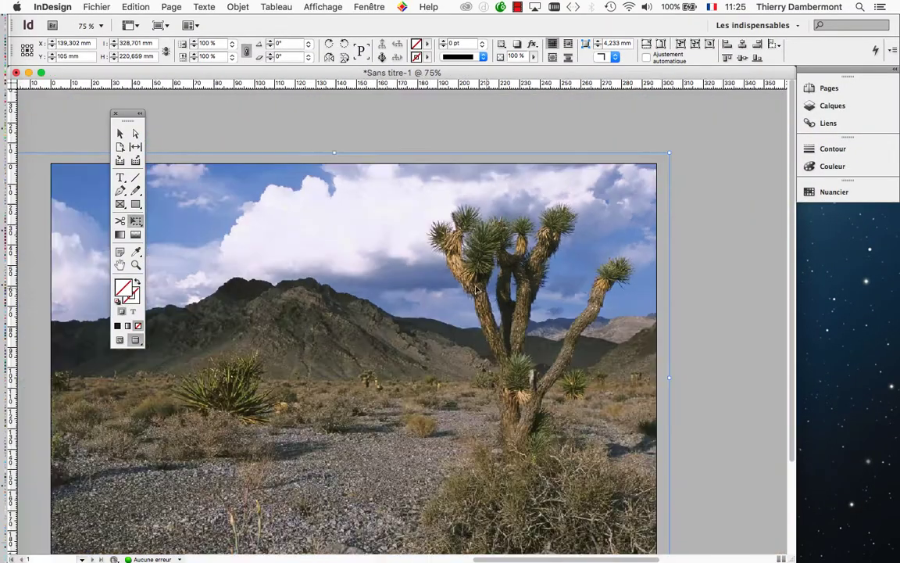
scroll(426, 250, down, 3)
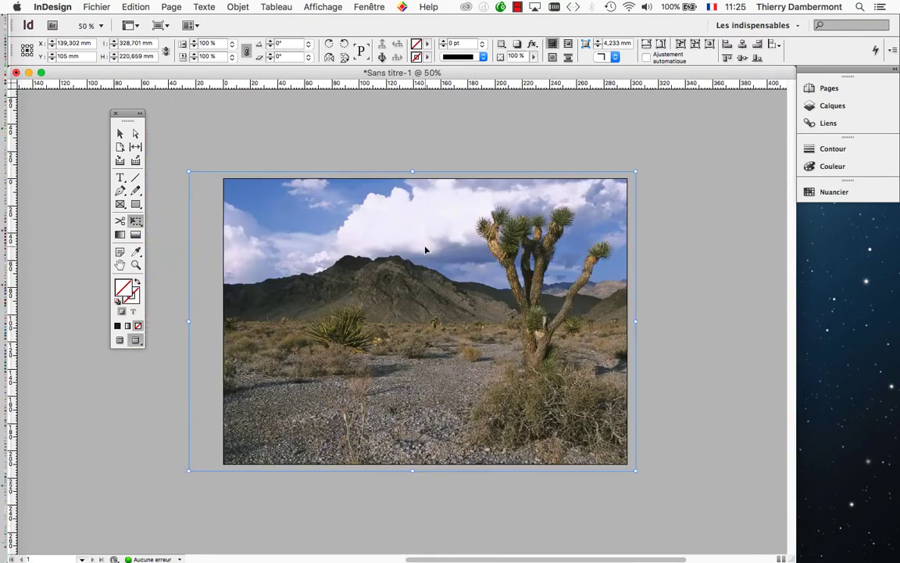
scroll(360, 252, right, 3)
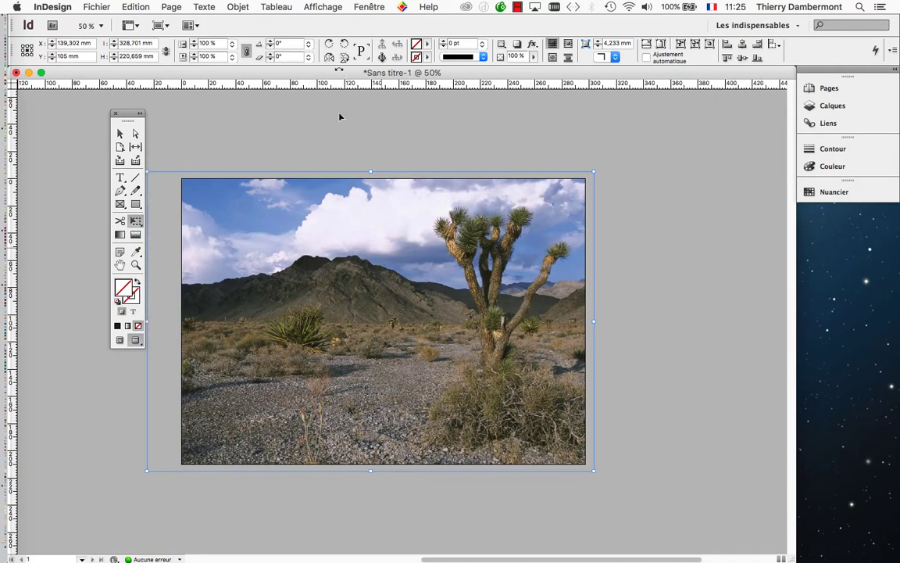
click(370, 7)
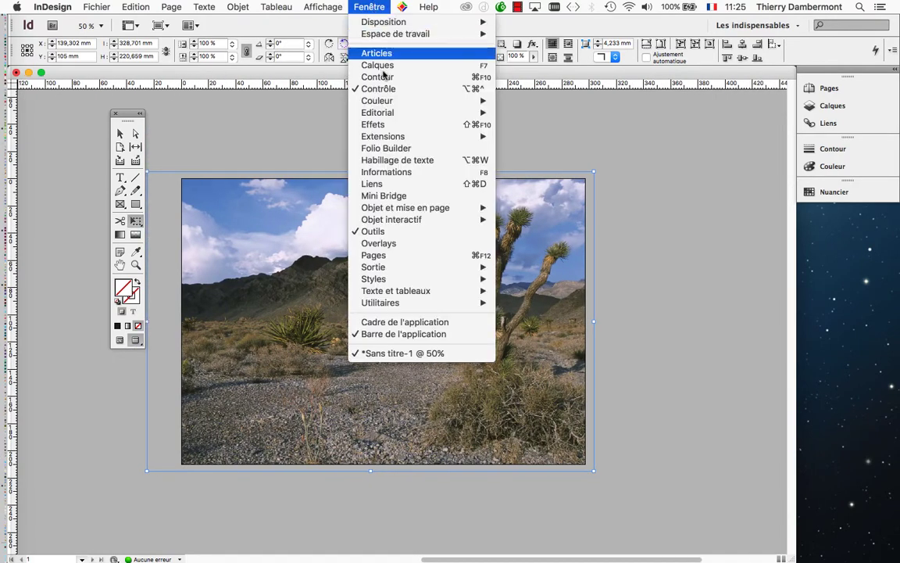
click(450, 71)
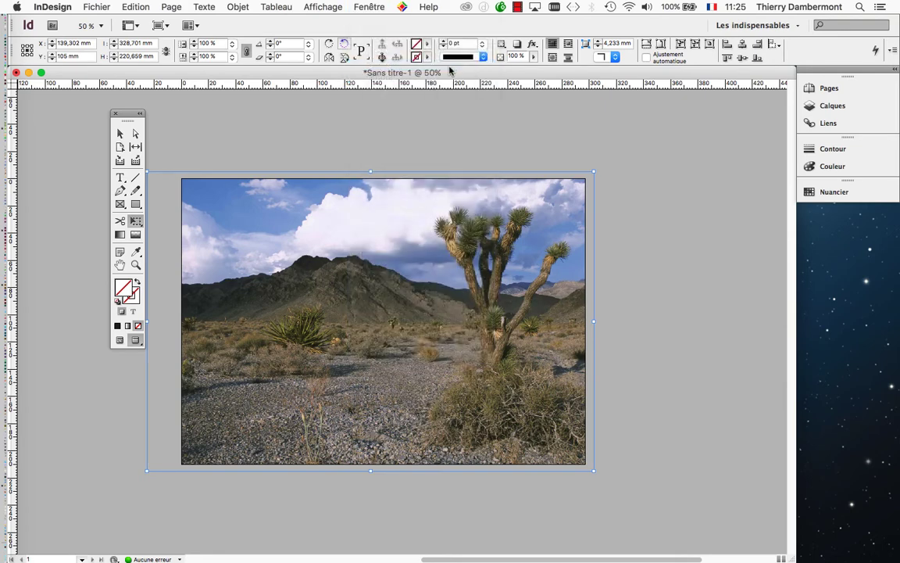
drag(714, 81, 566, 138)
click(774, 79)
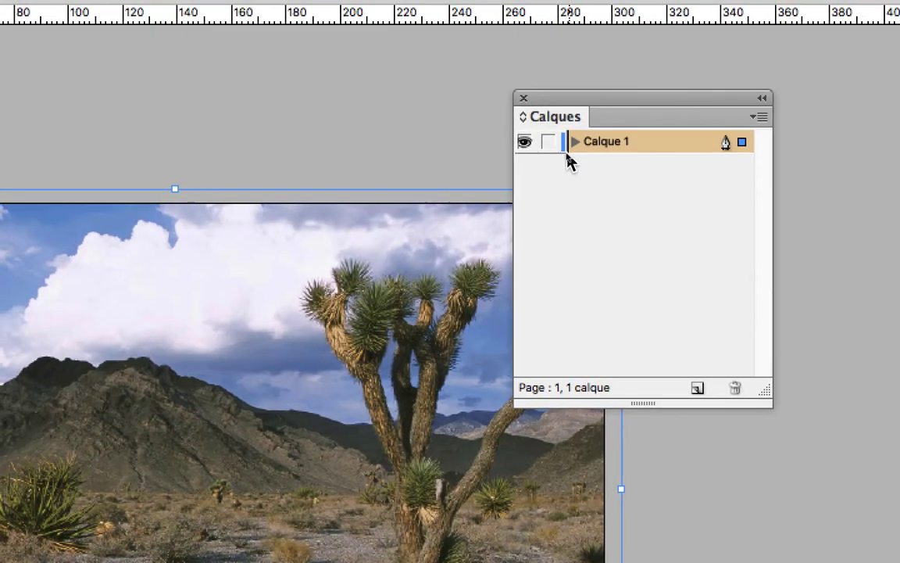
click(562, 149)
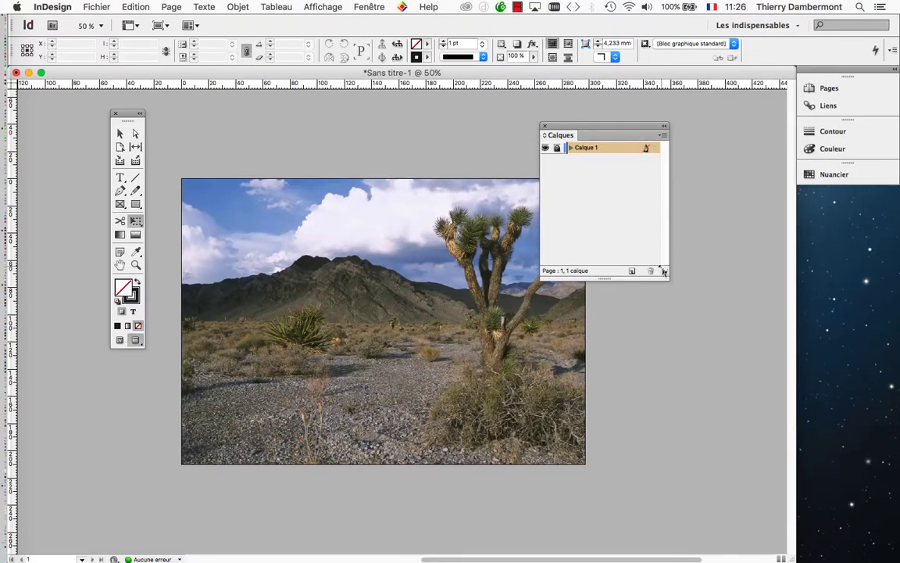
Widen the Calques palette, place it clear of the photo, and add a new layer above Calque 1.
drag(664, 272, 693, 261)
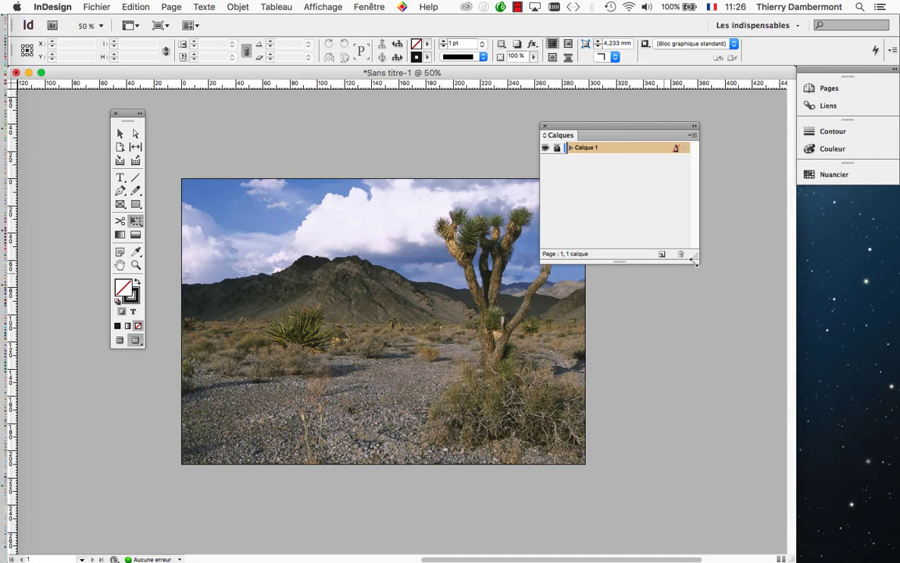
drag(626, 131, 687, 194)
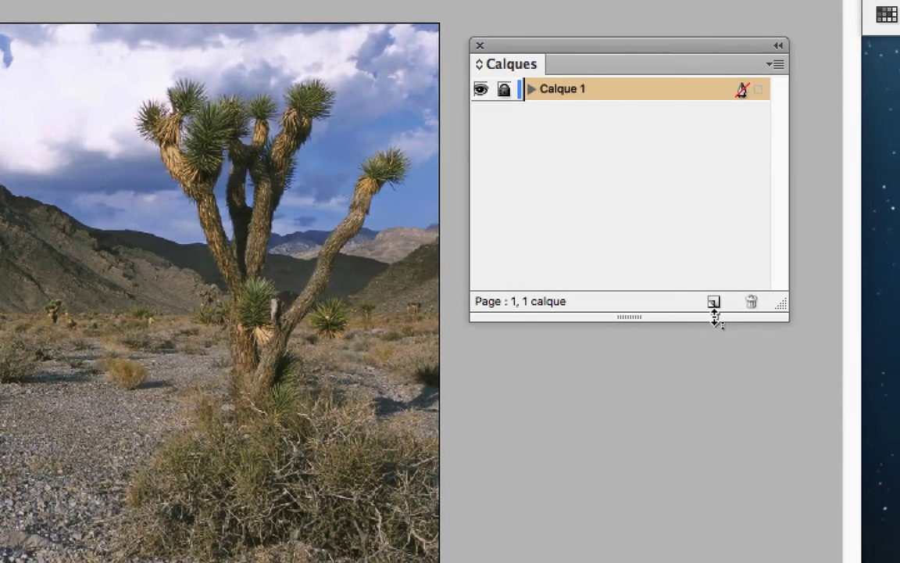
click(713, 304)
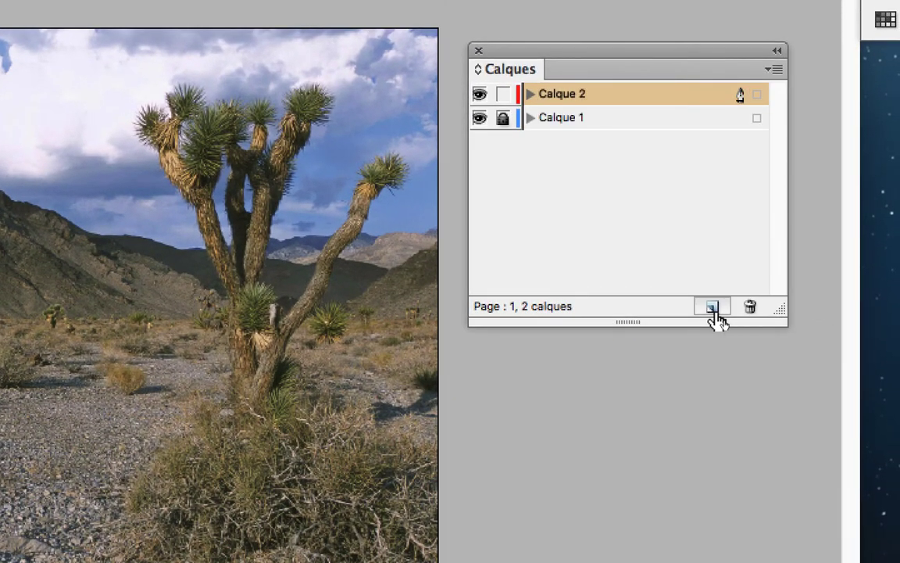